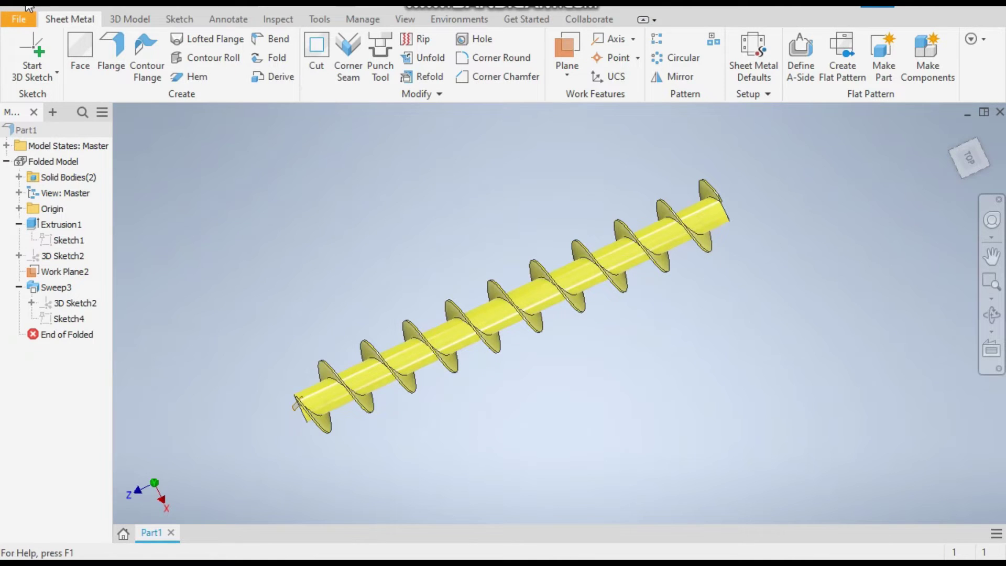
- Create a new part from Standard (mm).ipt and start a 2D sketch on the front origin plane
key(ctrl+n)
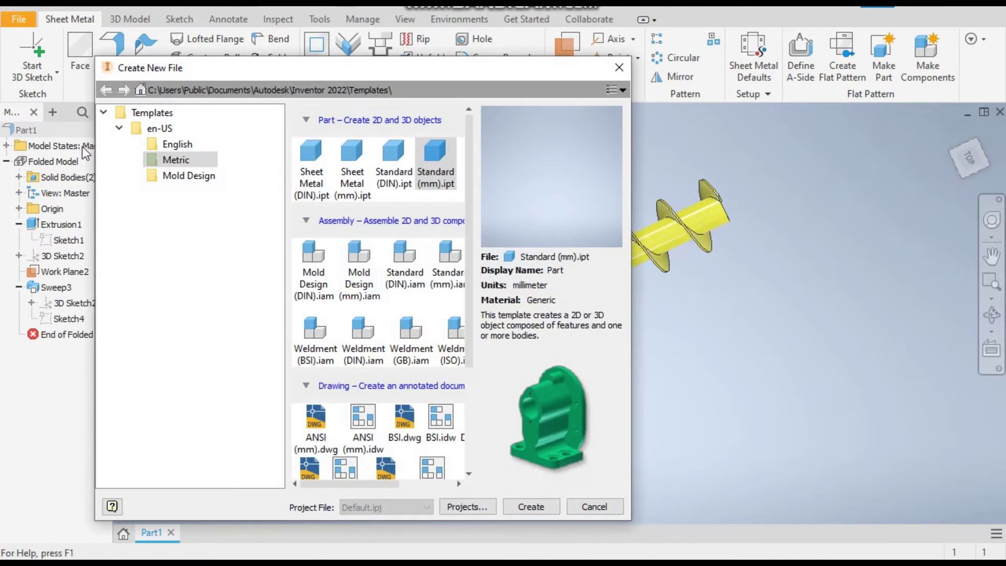
double_click(423, 169)
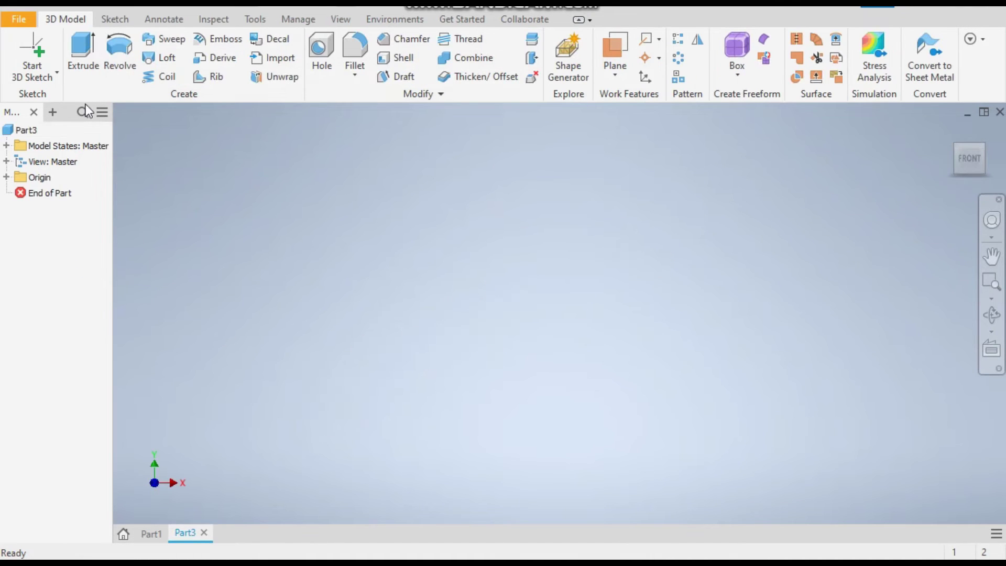
click(42, 67)
click(46, 103)
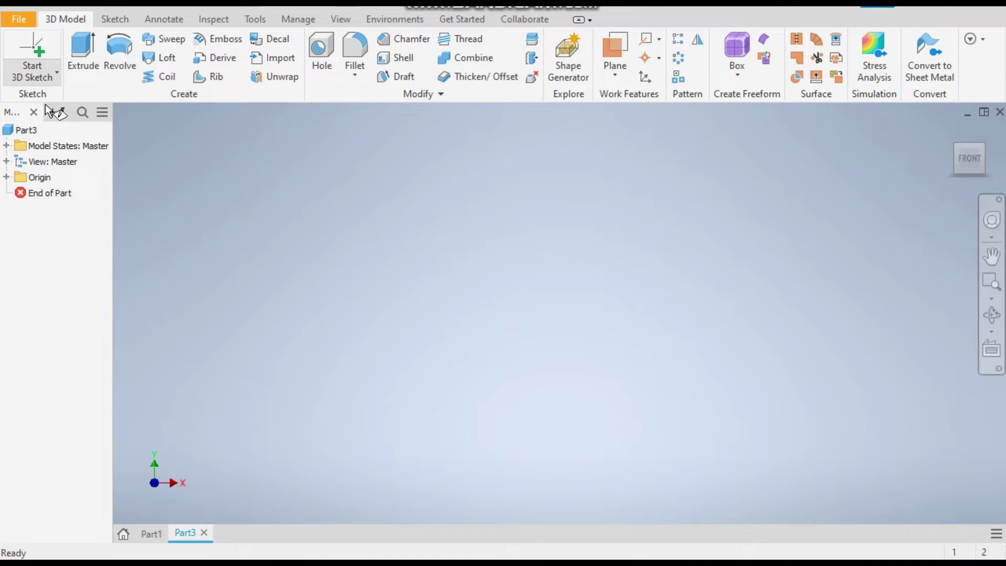
click(501, 182)
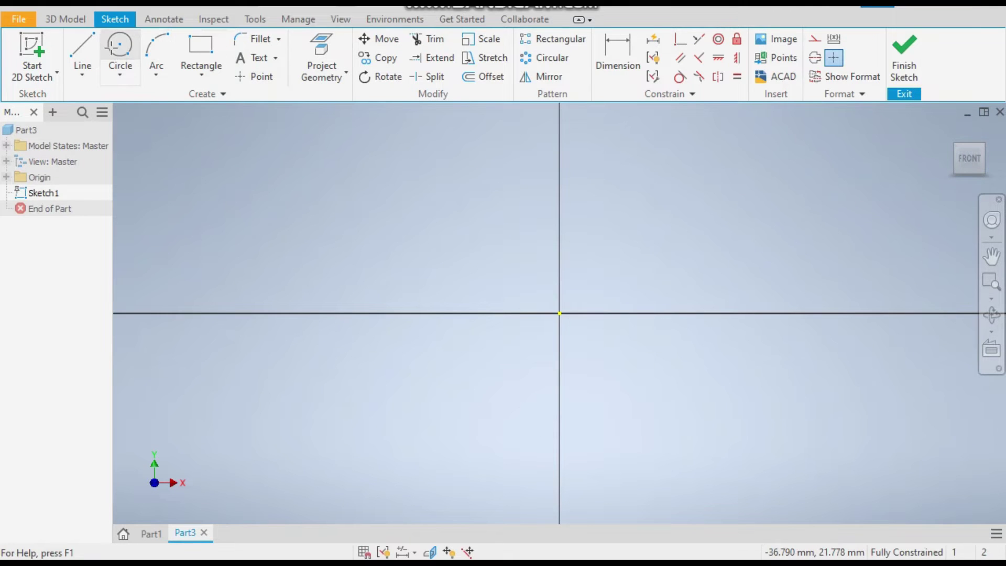
- Draw concentric 40 mm and 50 mm diameter circles centred on the origin
click(113, 46)
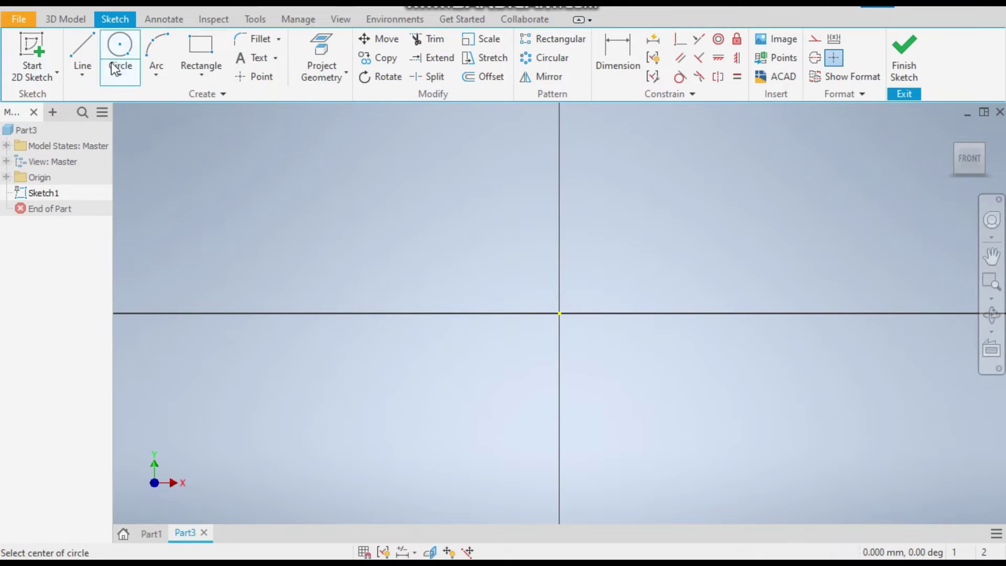
click(559, 313)
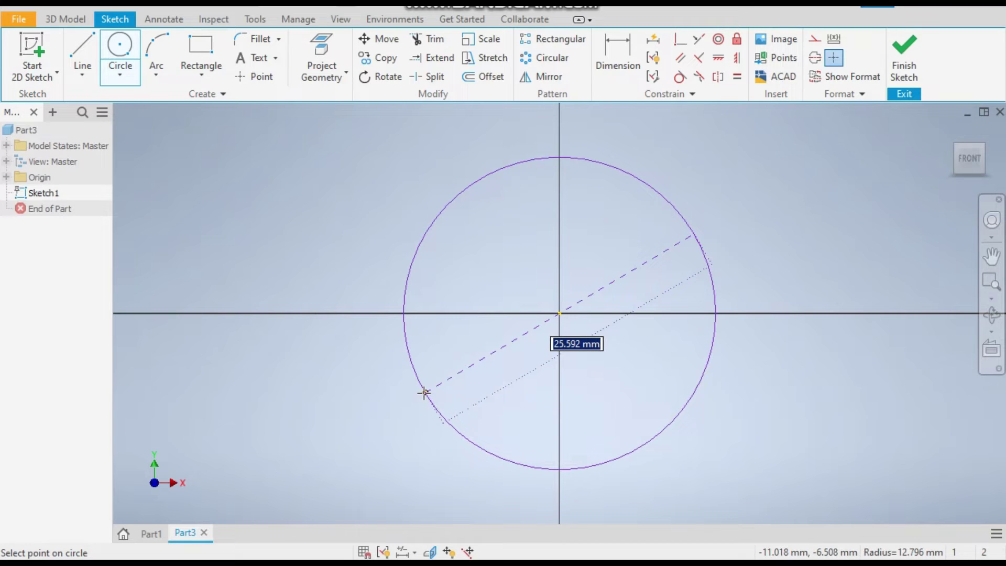
text(40)
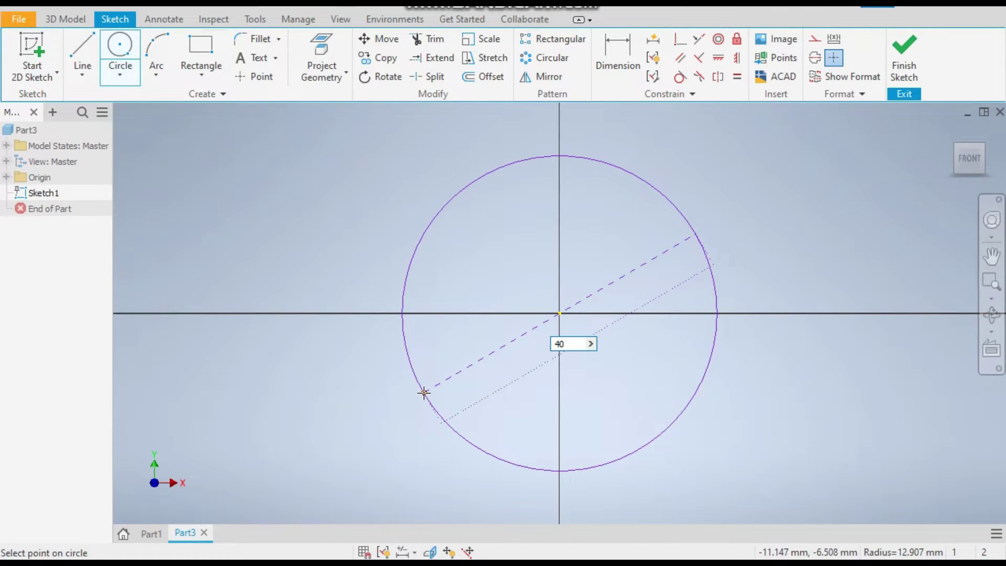
key(Return)
scroll(347, 244, down, 5)
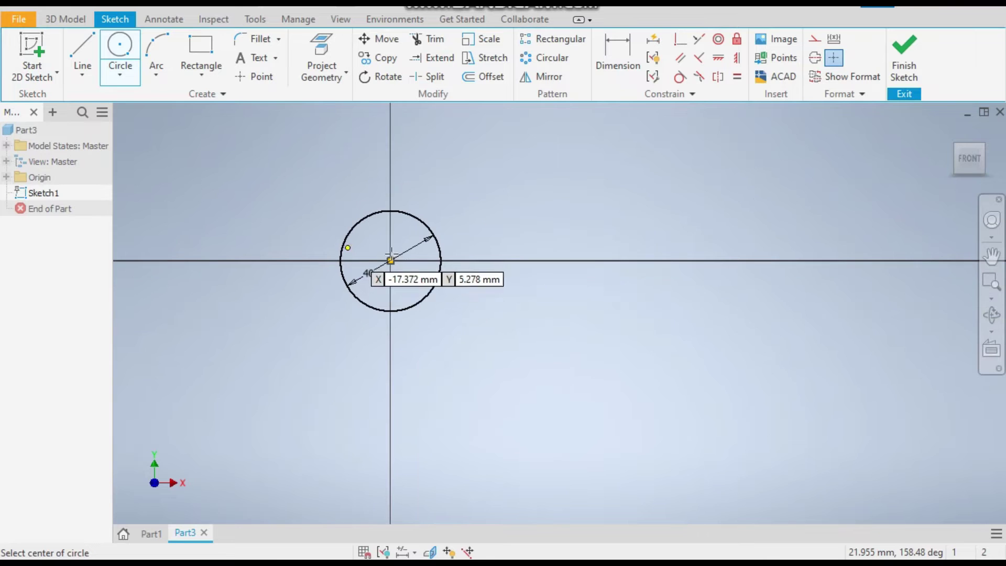
click(390, 260)
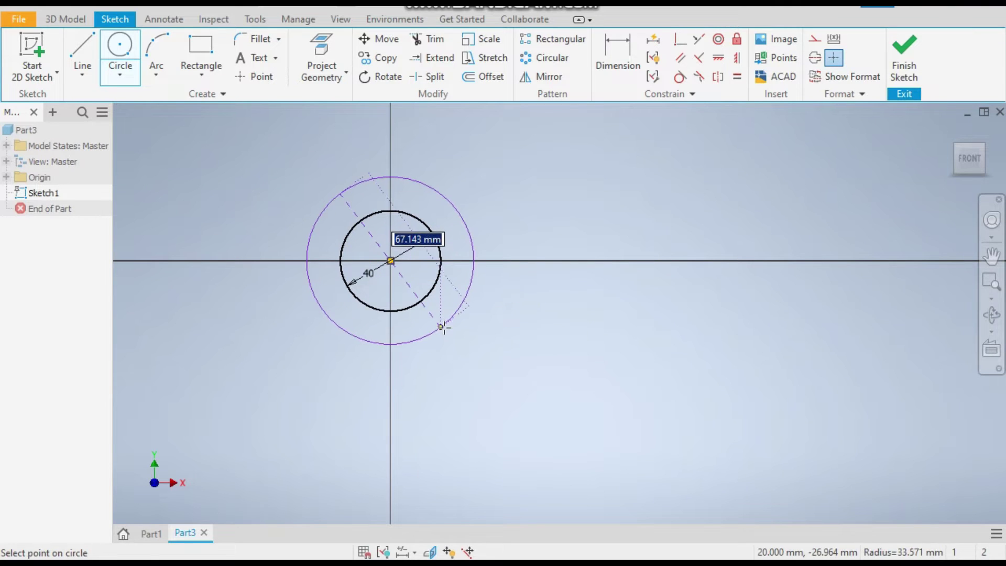
text(5)
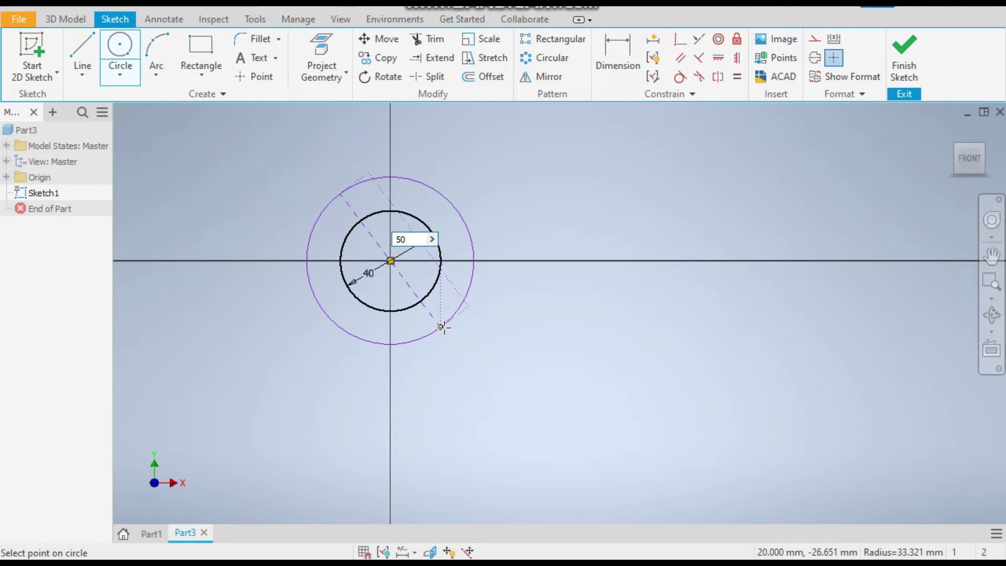
text(0)
key(Return)
key(Escape)
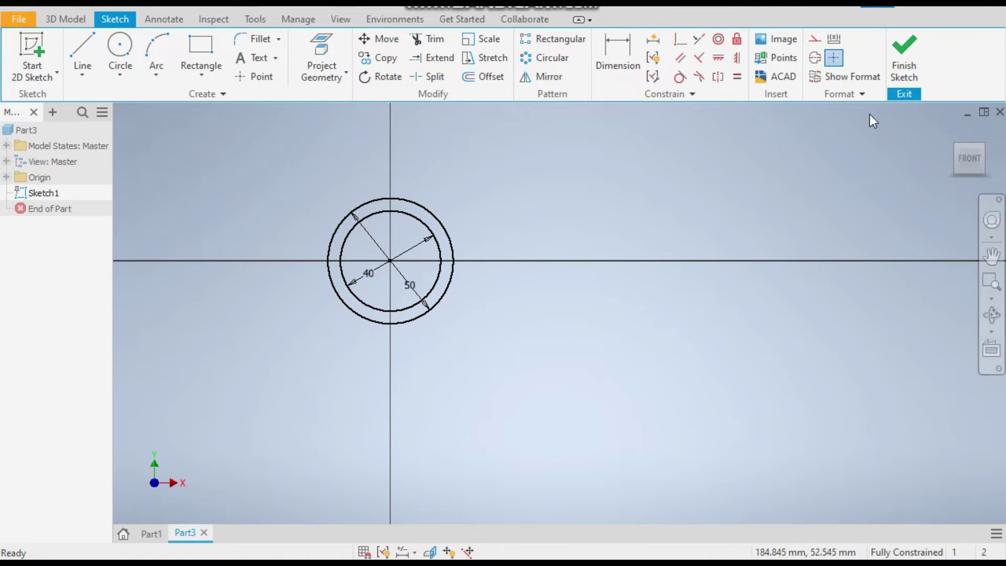
- Finish the sketch and extrude the ring between the circles 750 mm as Extrusion1
click(903, 67)
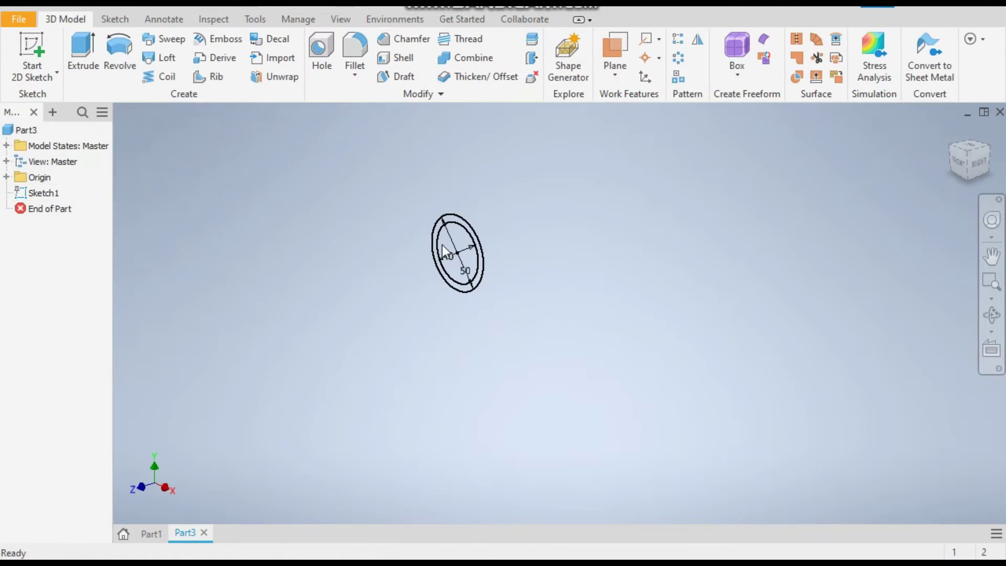
click(78, 61)
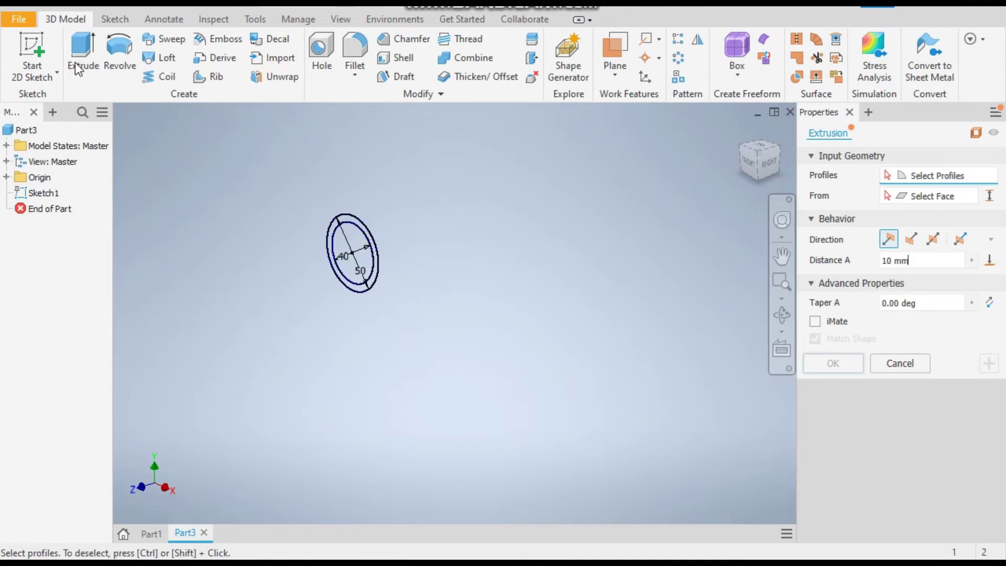
scroll(365, 257, up, 5)
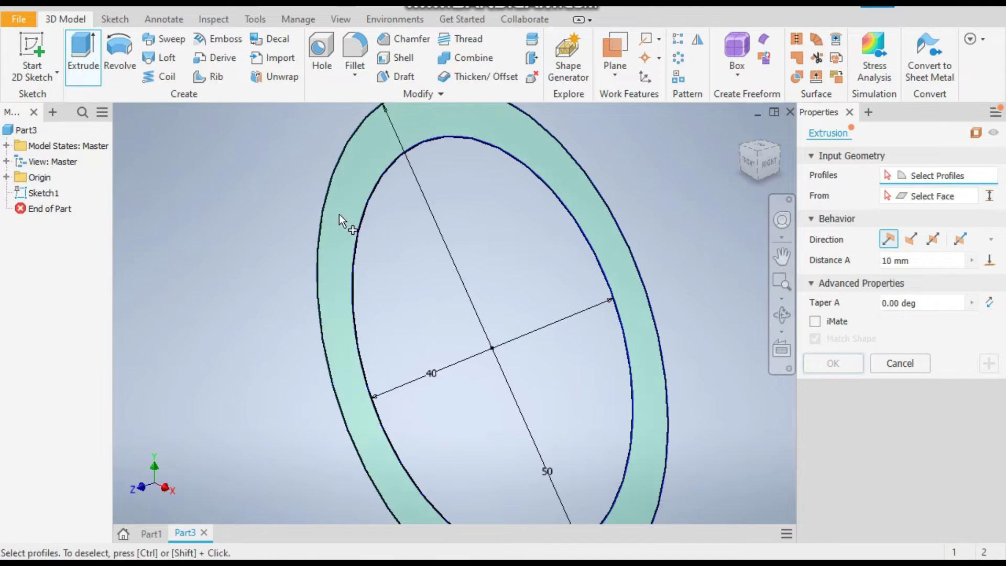
click(517, 126)
scroll(595, 146, down, 4)
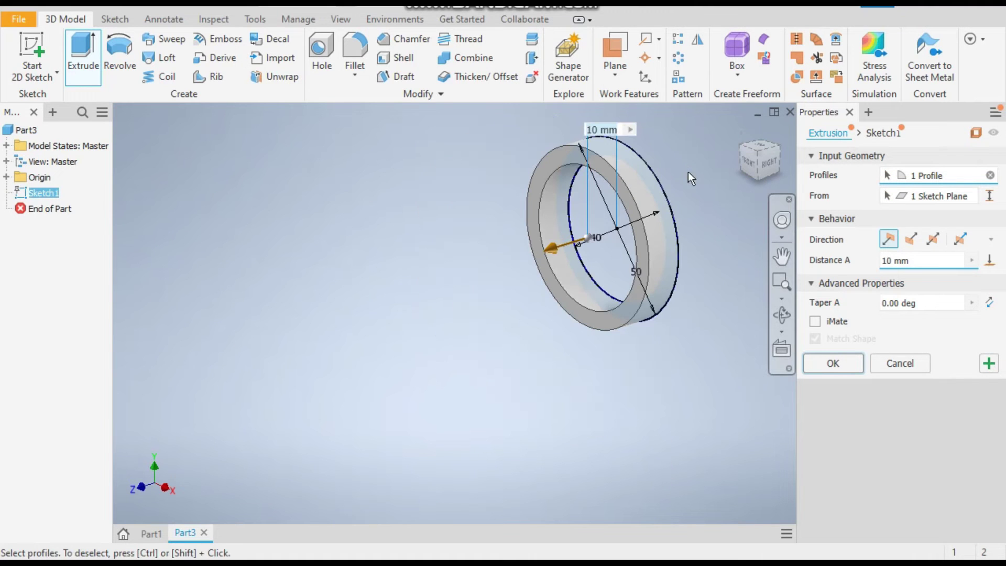
click(914, 260)
text(750)
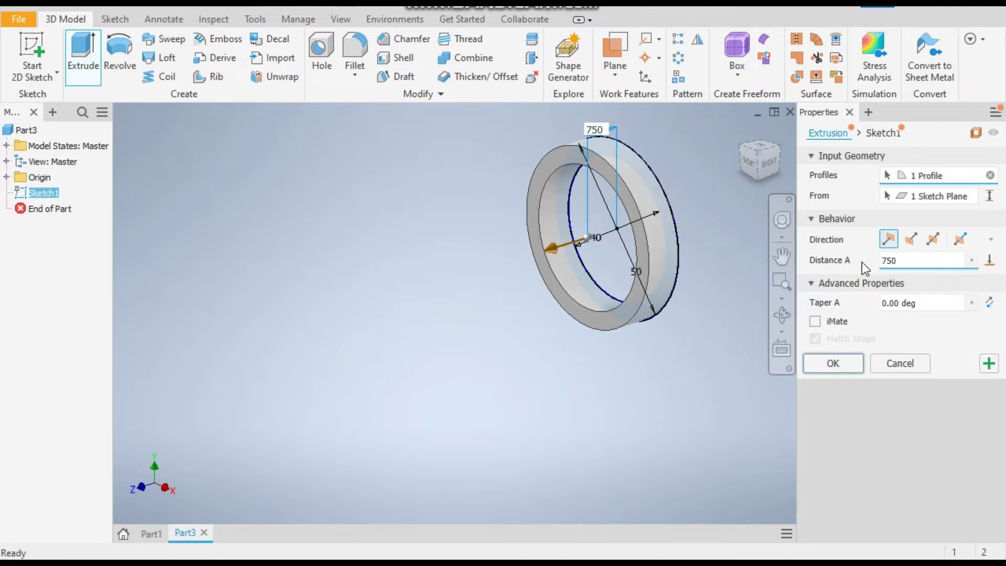
key(Return)
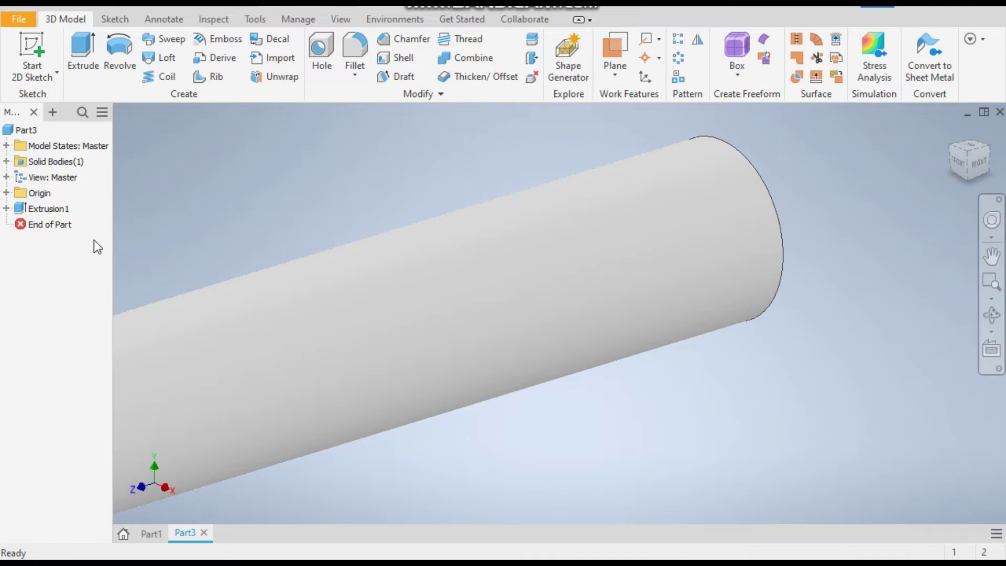
scroll(587, 187, down, 5)
scroll(587, 187, down, 2)
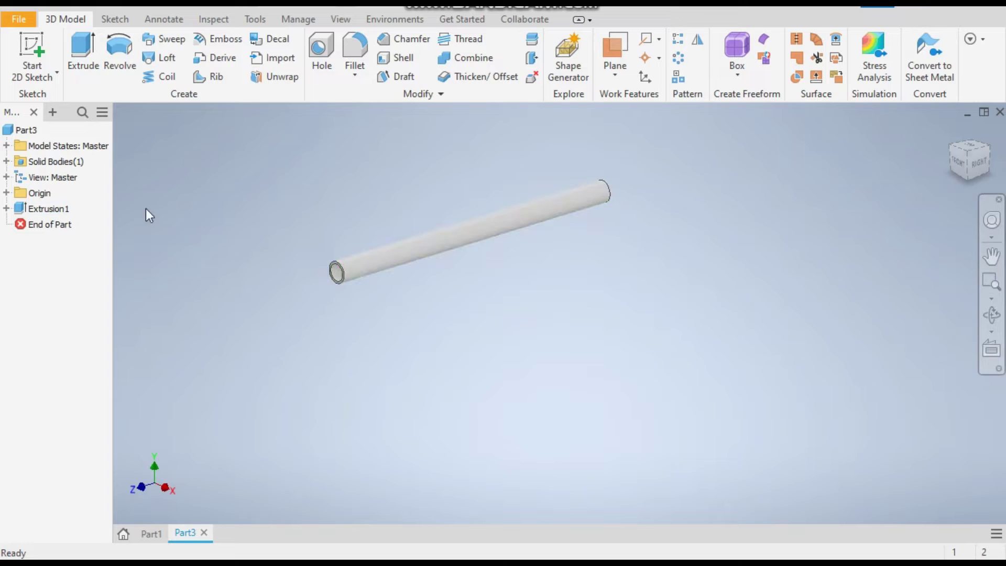
scroll(339, 233, up, 3)
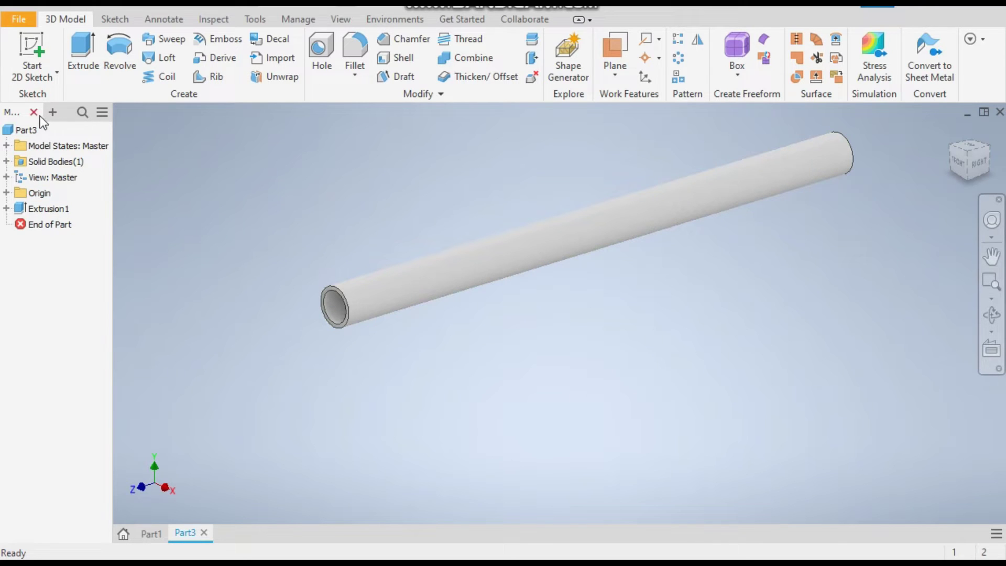
- Start a 3D sketch and define a helix axis from the tube end's centre along the tube
click(27, 79)
click(45, 135)
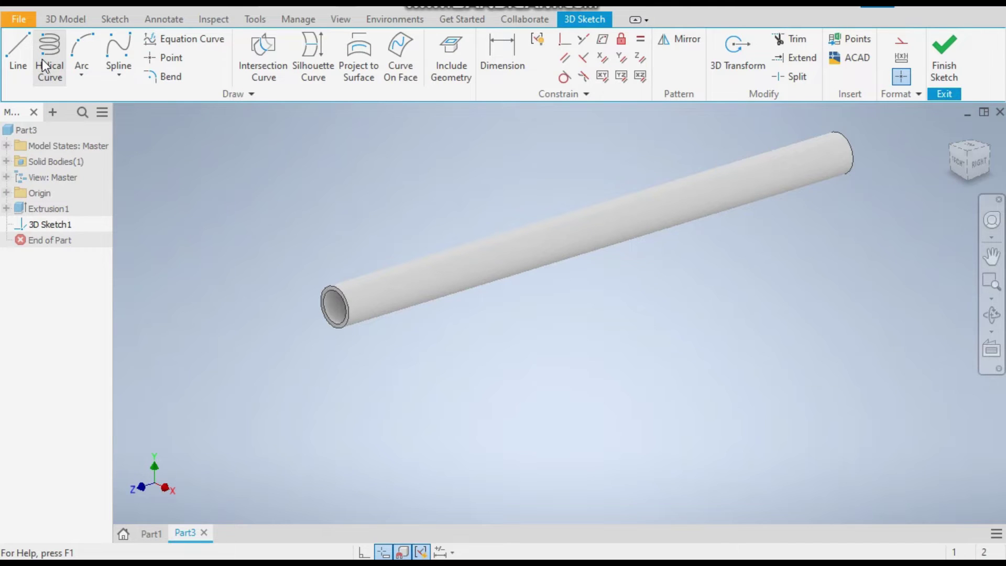
click(46, 65)
scroll(607, 249, down, 2)
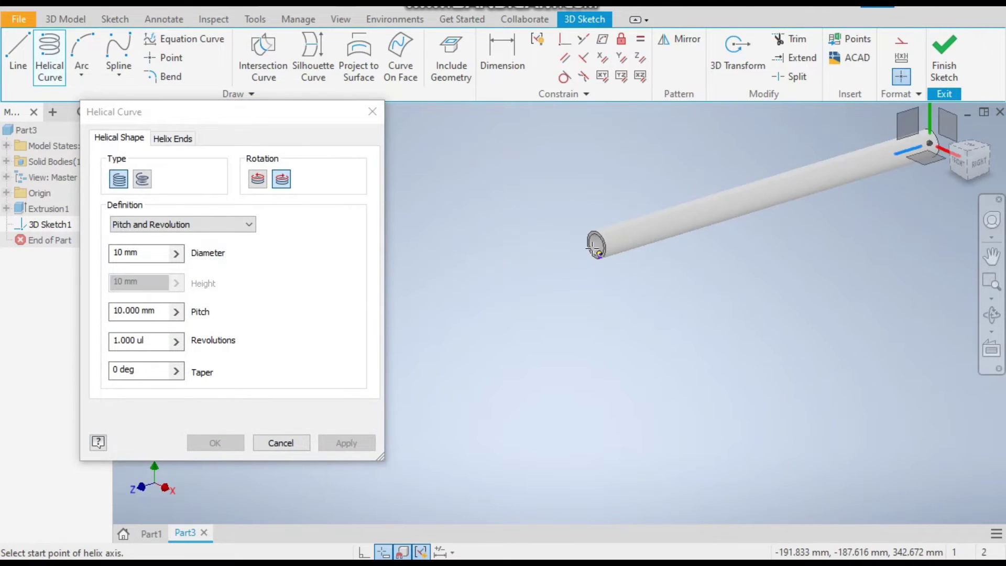
scroll(594, 247, up, 3)
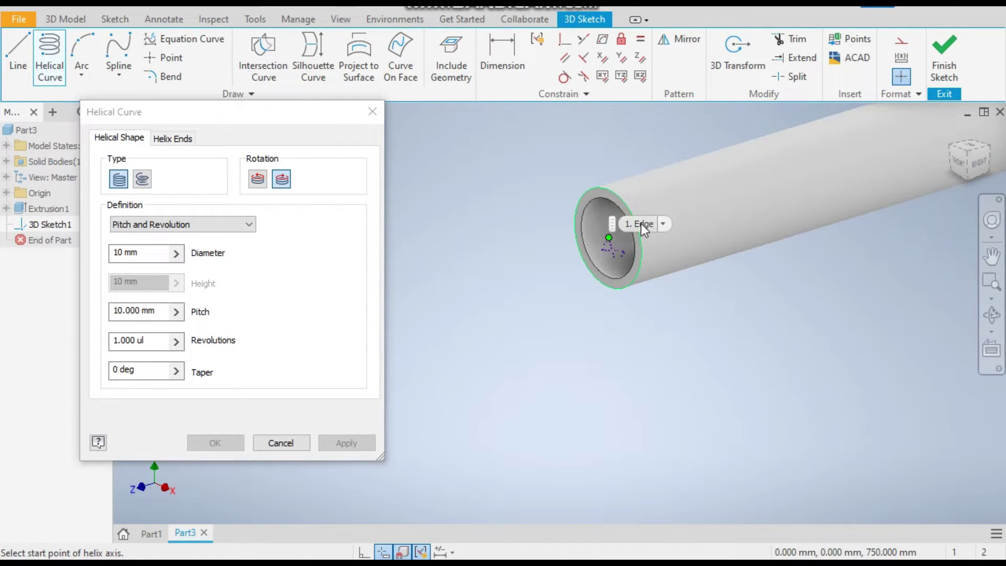
click(624, 200)
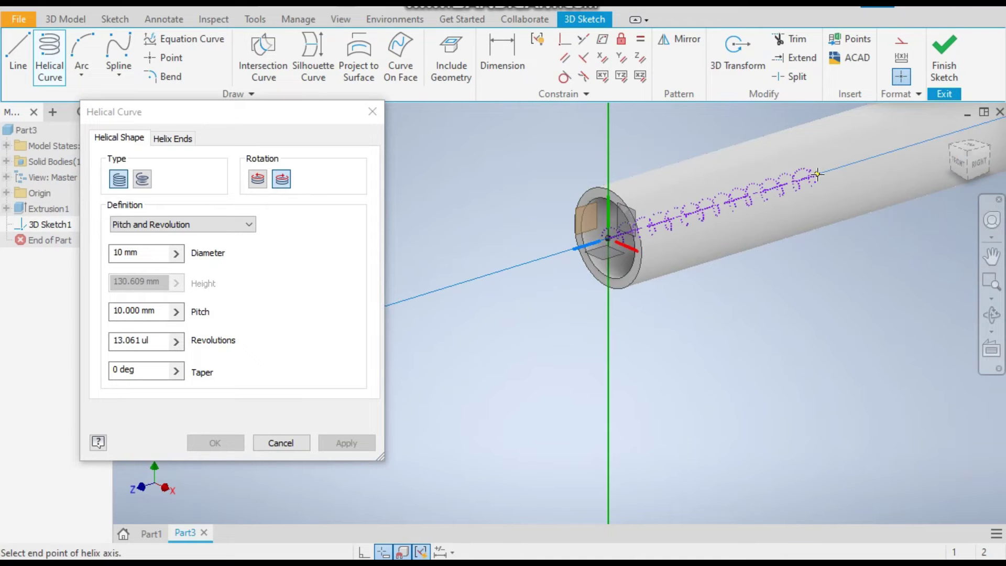
click(854, 163)
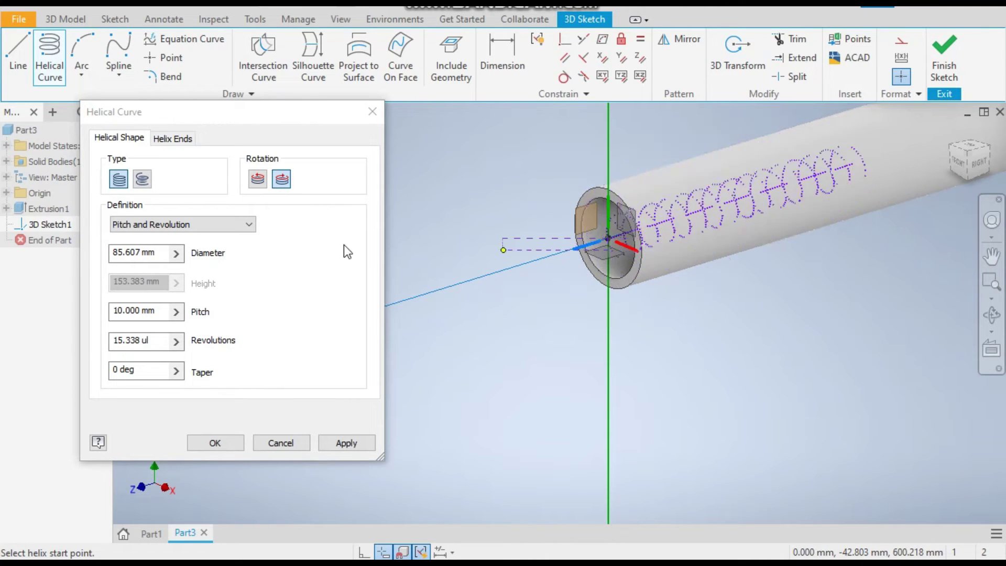
- Create the helix with 50 mm diameter, 75 mm pitch and 1 revolution
click(136, 252)
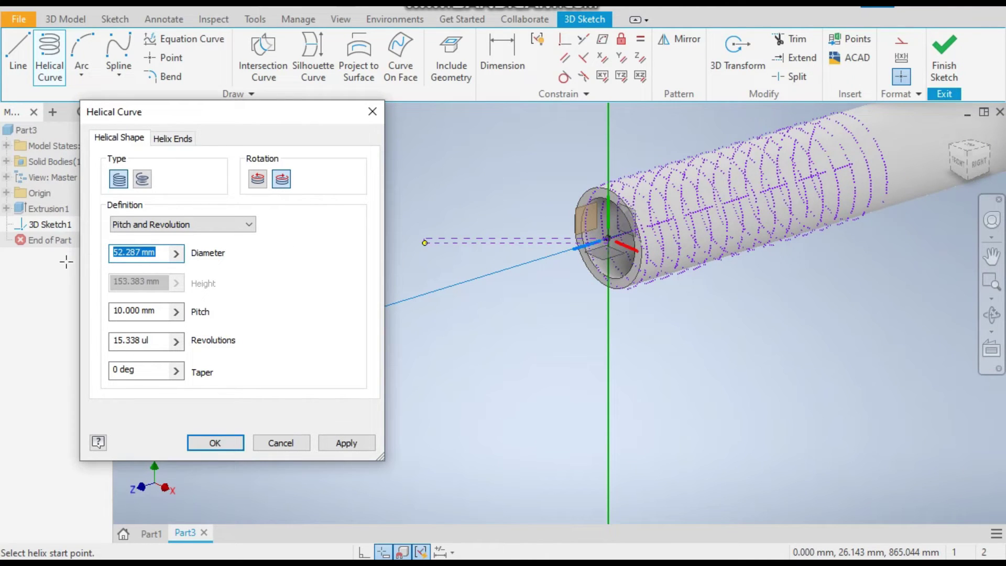
text(50)
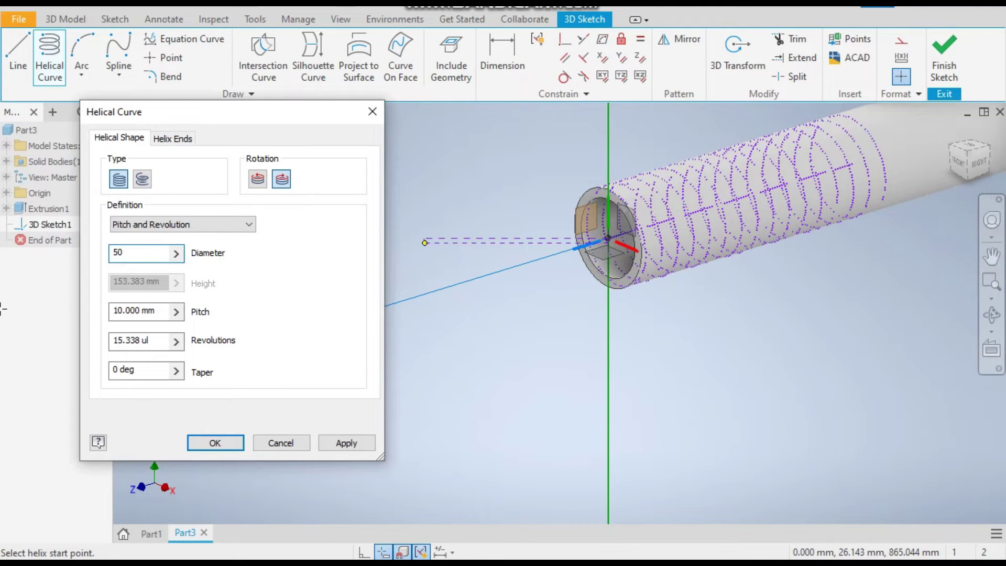
click(137, 310)
text(75)
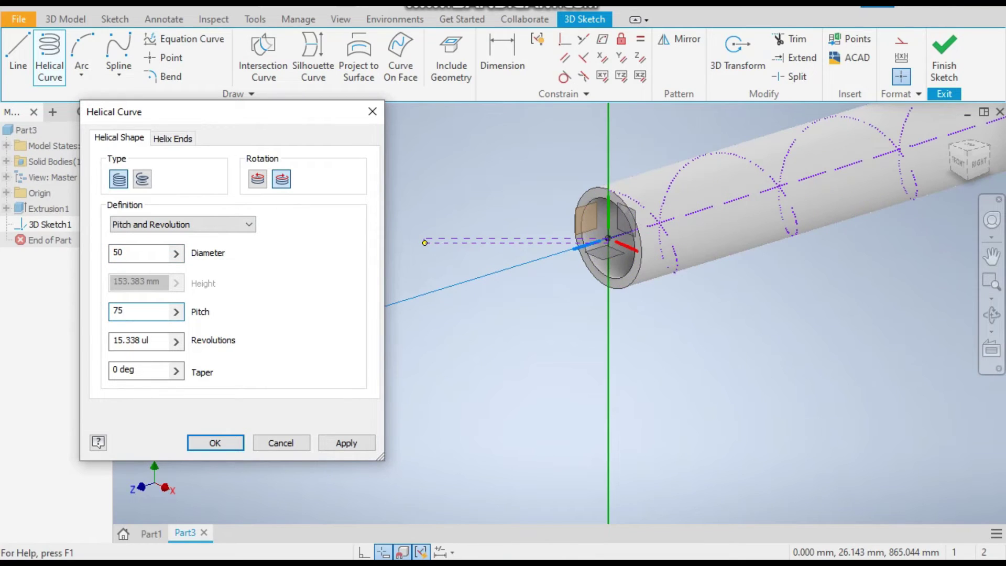
click(157, 340)
text(1)
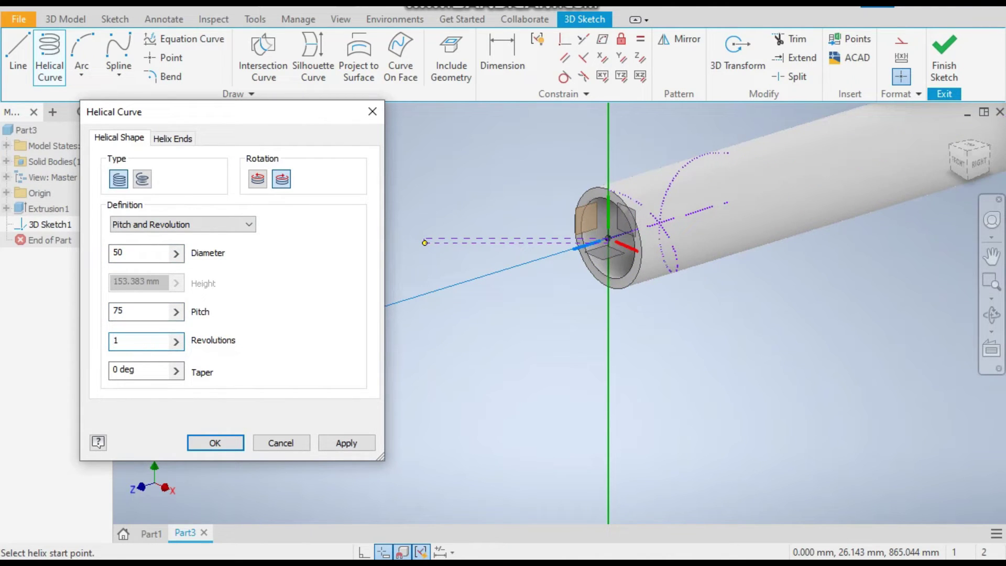
click(329, 443)
click(297, 444)
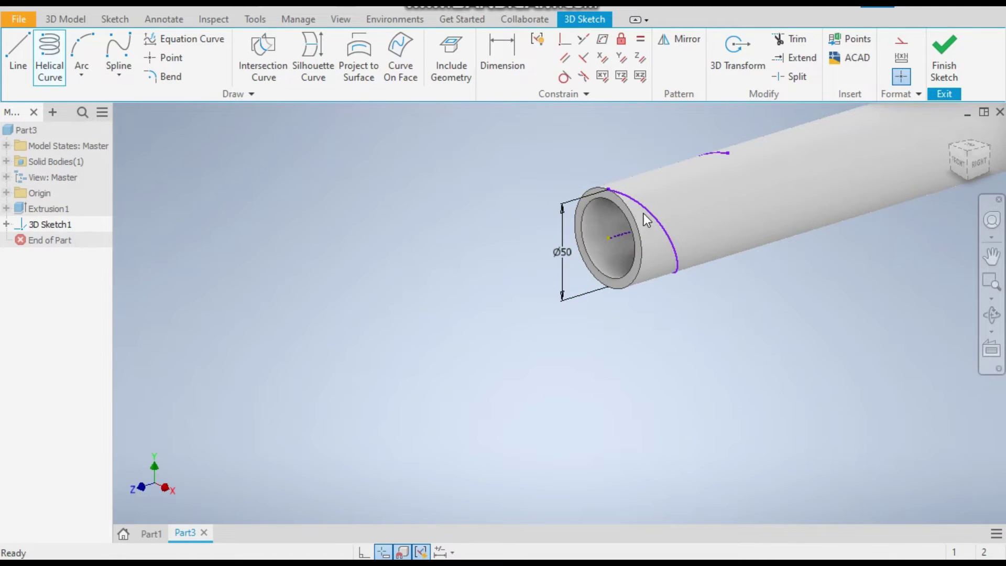
scroll(587, 217, up, 3)
scroll(587, 217, down, 3)
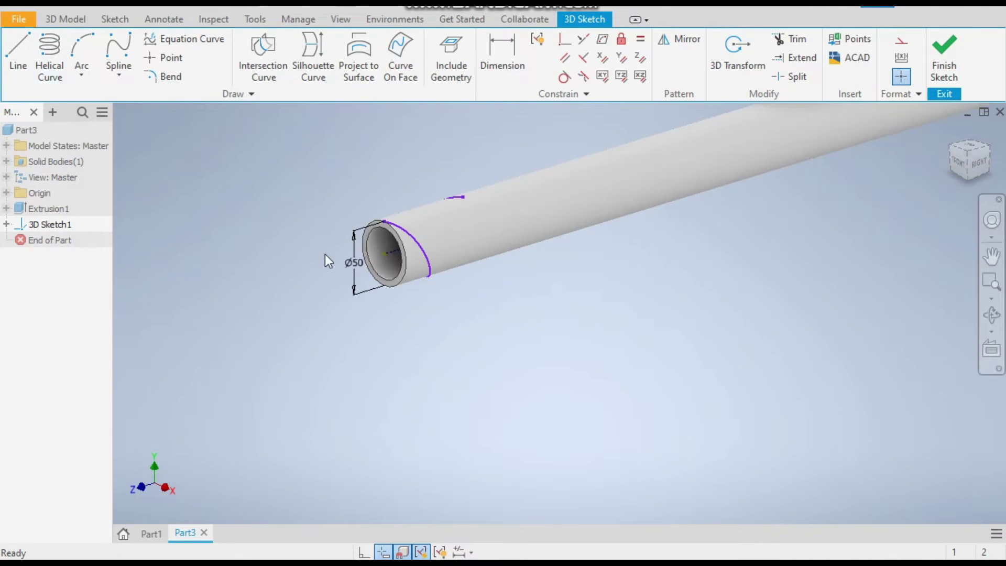
- Finish the 3D sketch and add Work Plane1 normal to the helix at its start point
click(945, 53)
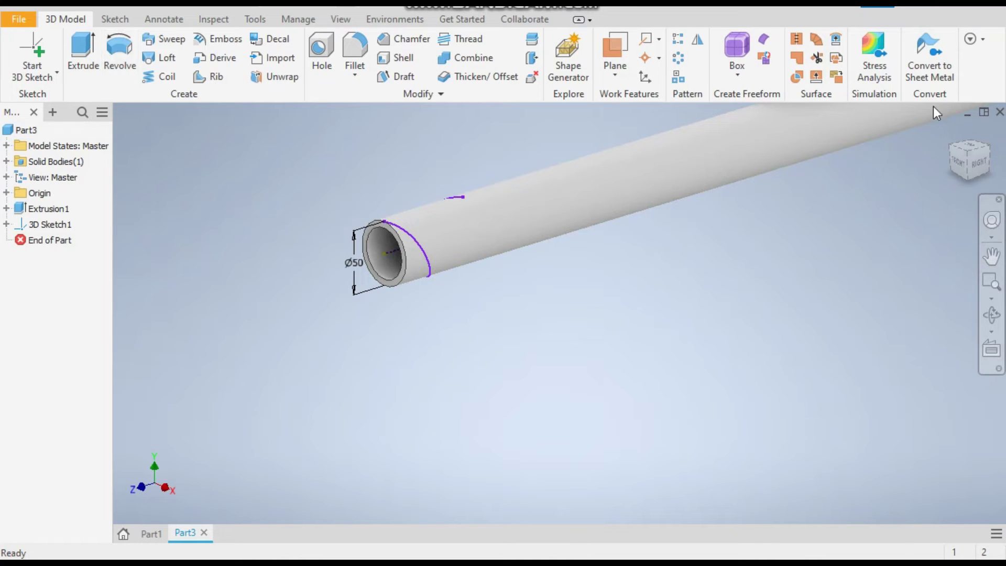
scroll(388, 219, up, 5)
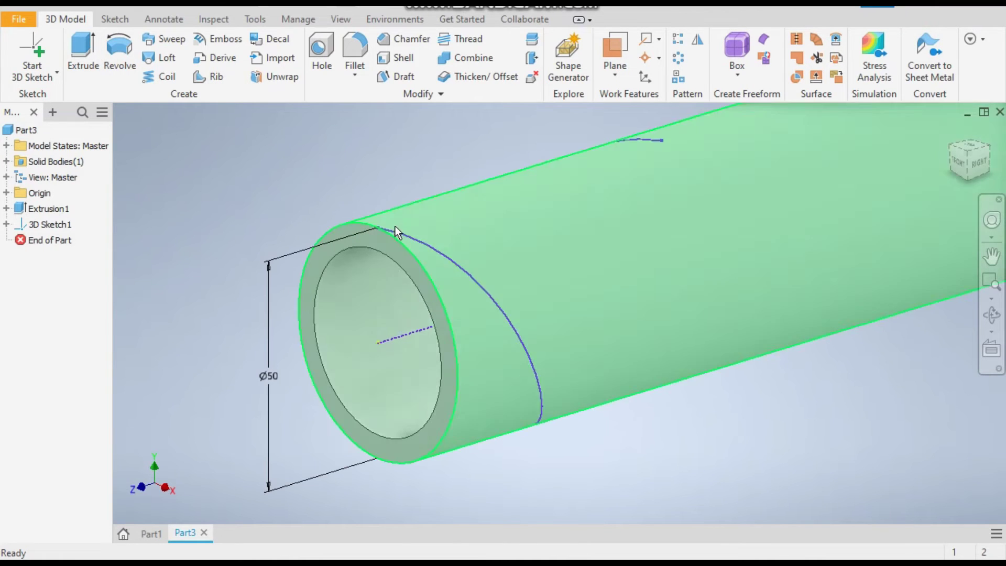
scroll(404, 225, down, 5)
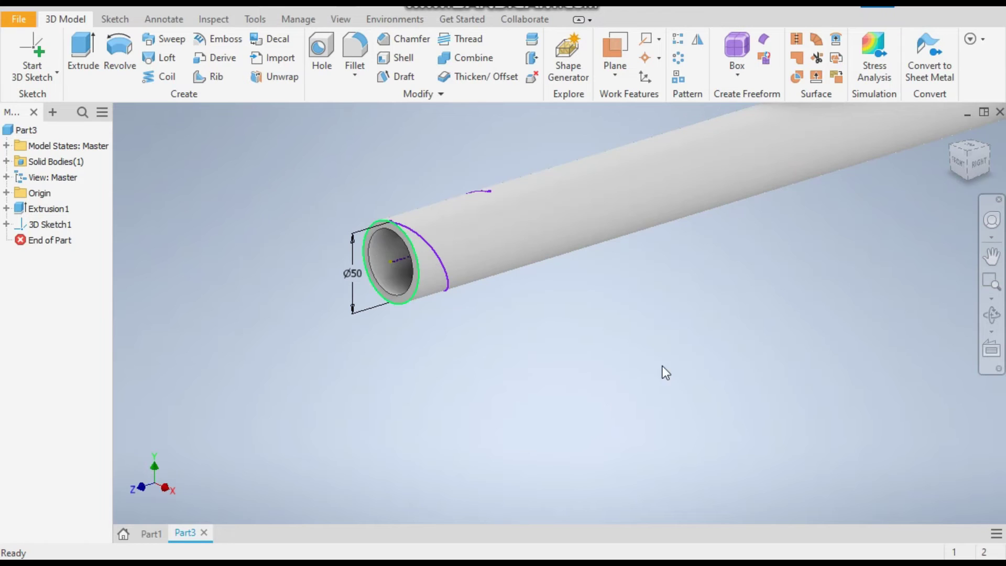
click(614, 46)
scroll(429, 223, up, 5)
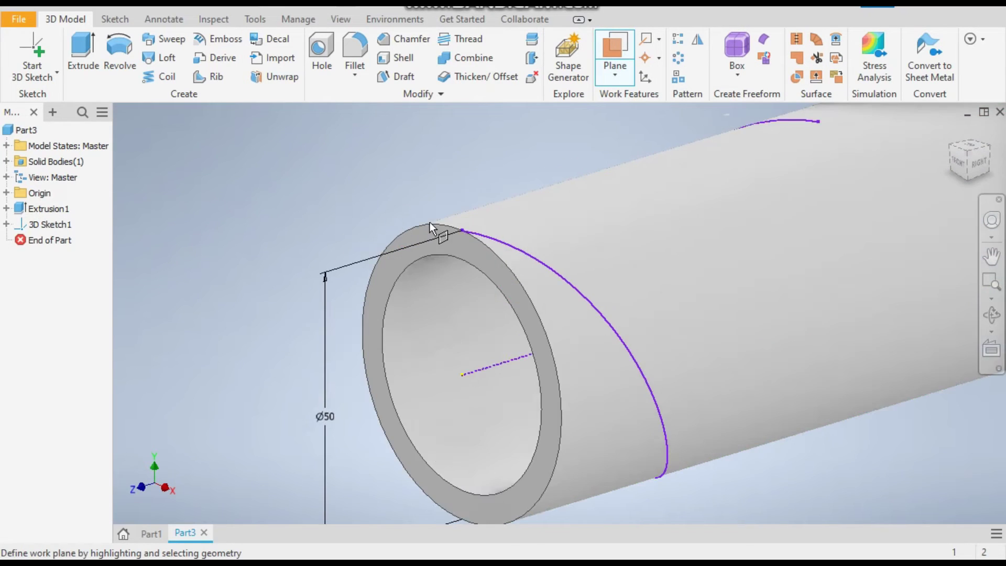
click(488, 238)
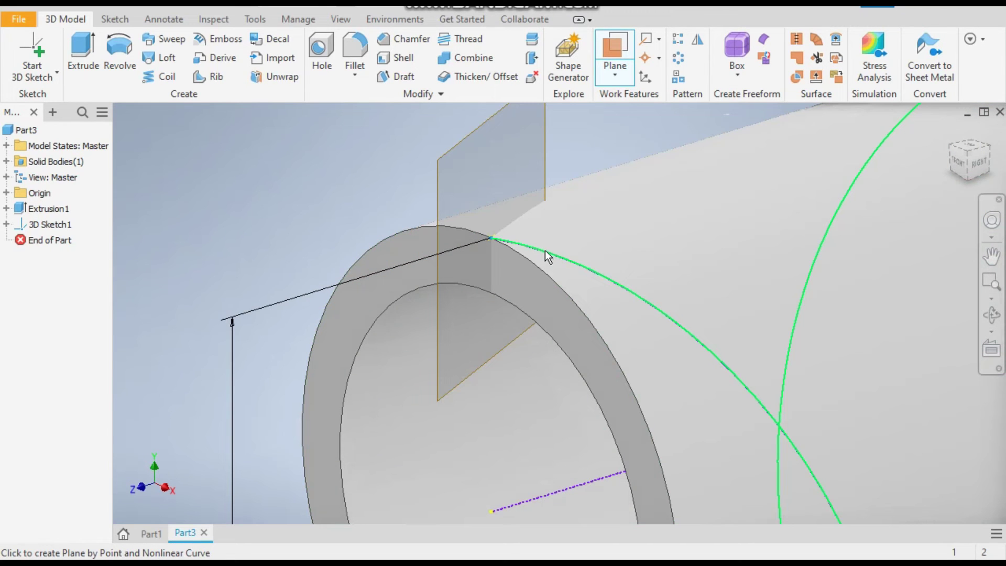
click(545, 250)
scroll(420, 204, down, 5)
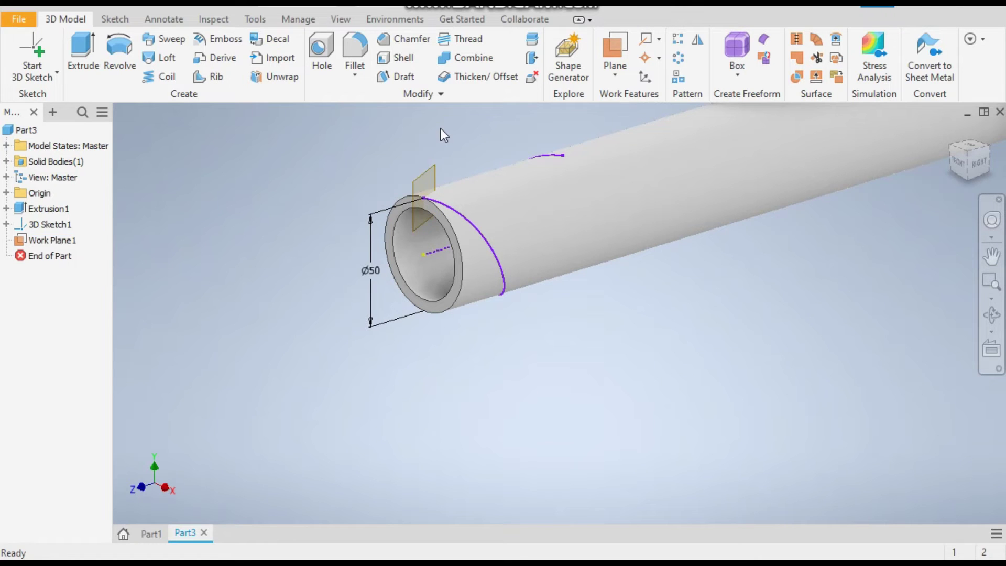
scroll(442, 179, up, 4)
click(417, 164)
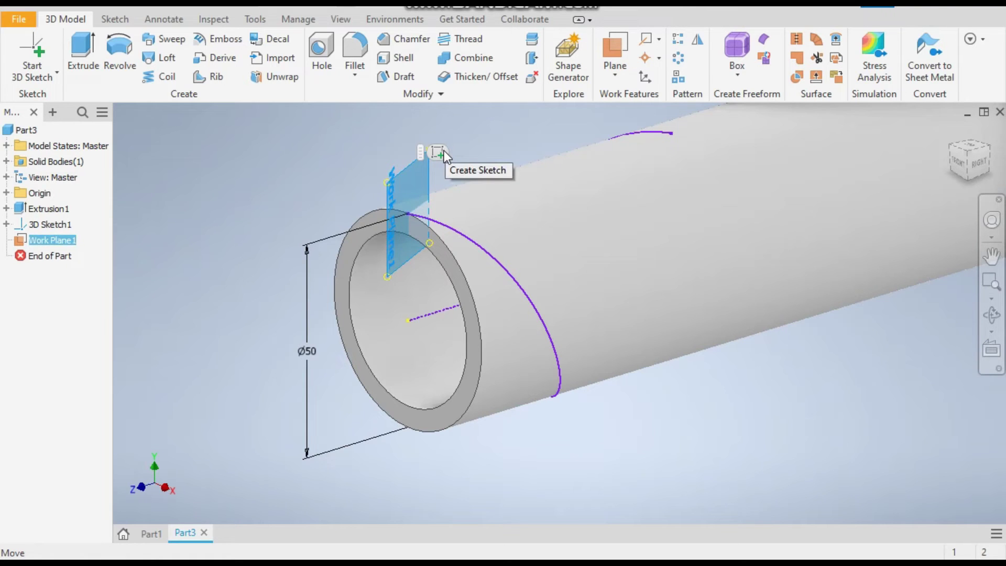
right_click(414, 175)
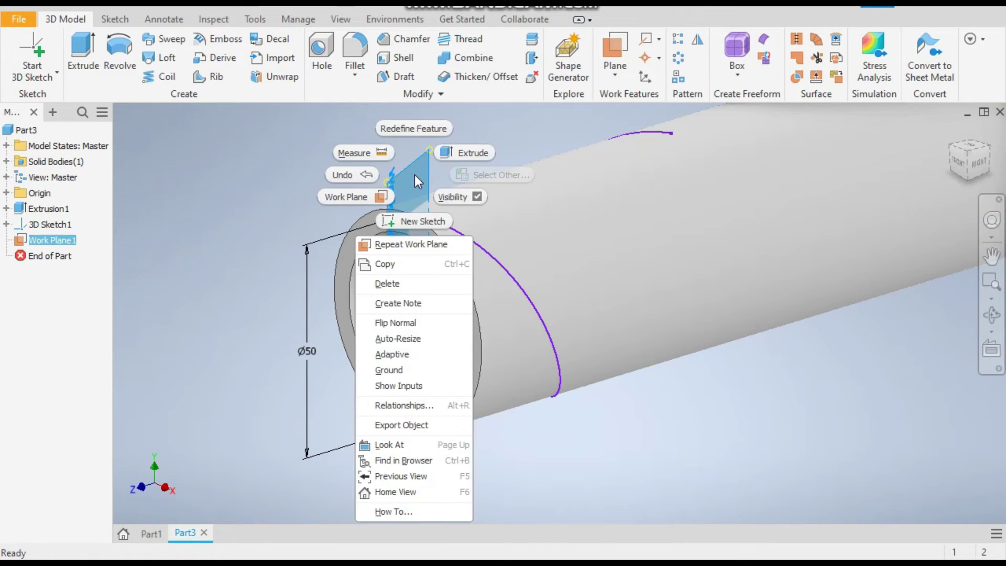
- Start a sketch on Work Plane1 and draw a two-point rectangle on the tube's top edge
click(414, 223)
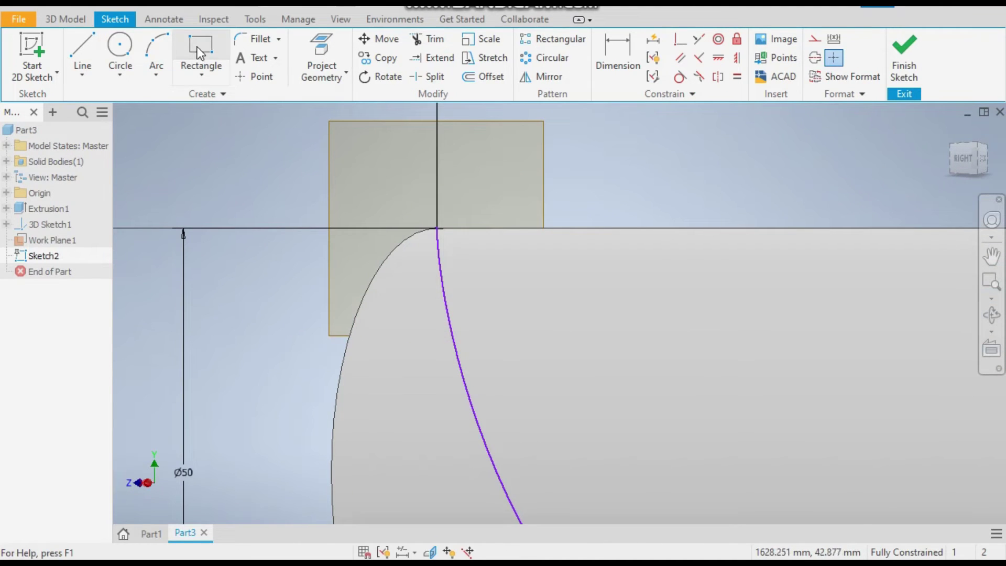
click(197, 46)
click(208, 72)
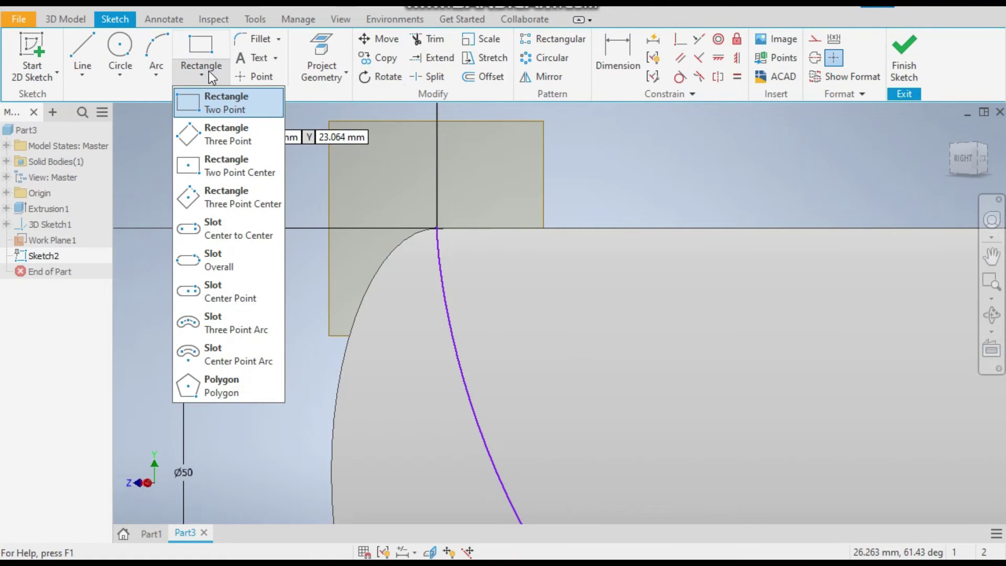
click(224, 107)
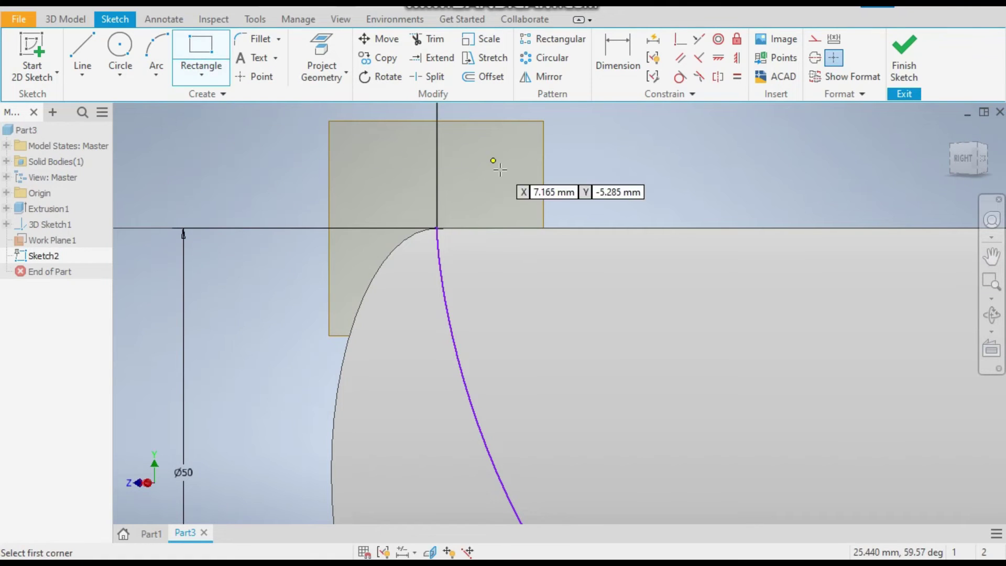
click(485, 228)
scroll(522, 157, up, 4)
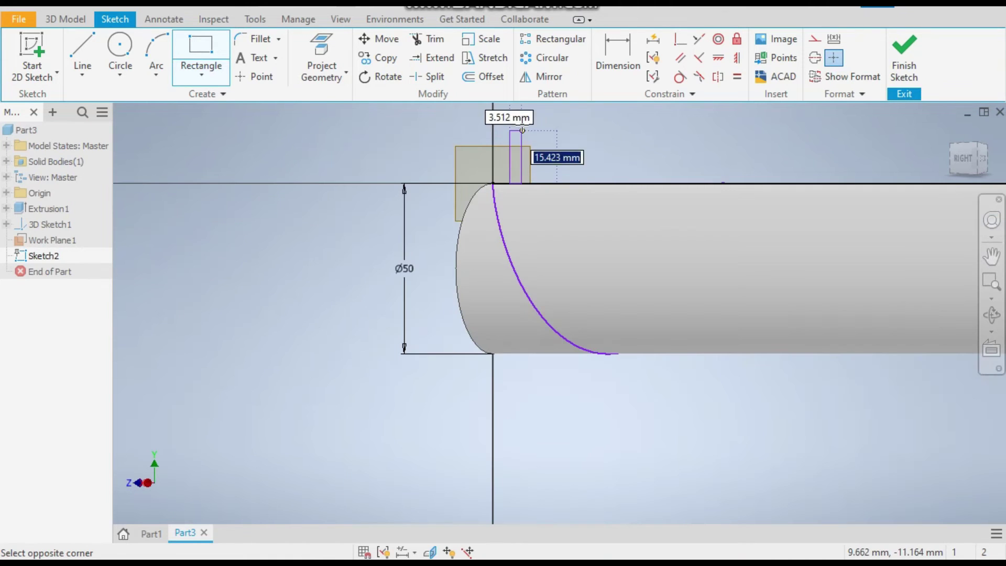
click(540, 114)
right_click(589, 129)
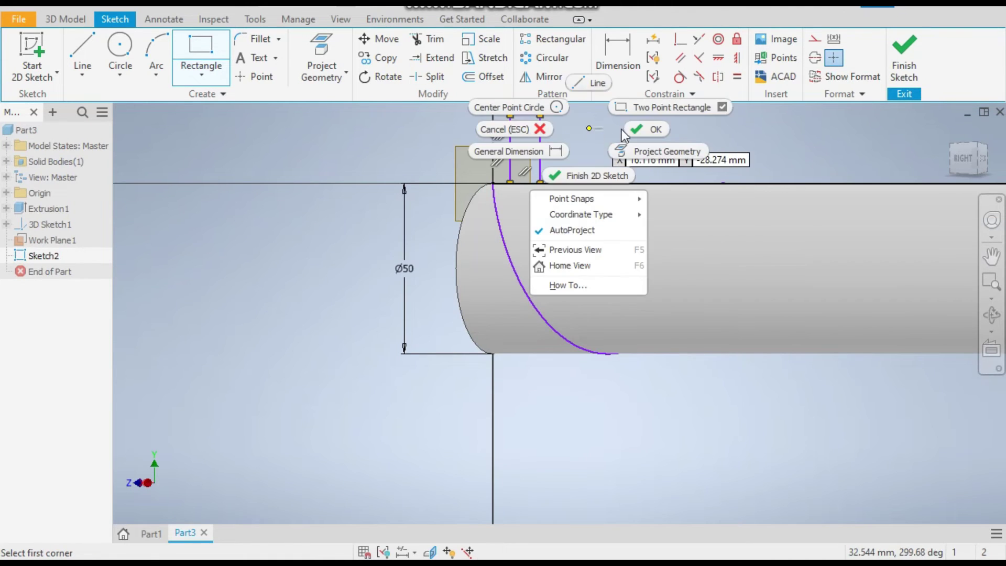
click(624, 131)
- Snap the rectangle's corner onto the helix start point
scroll(535, 149, down, 3)
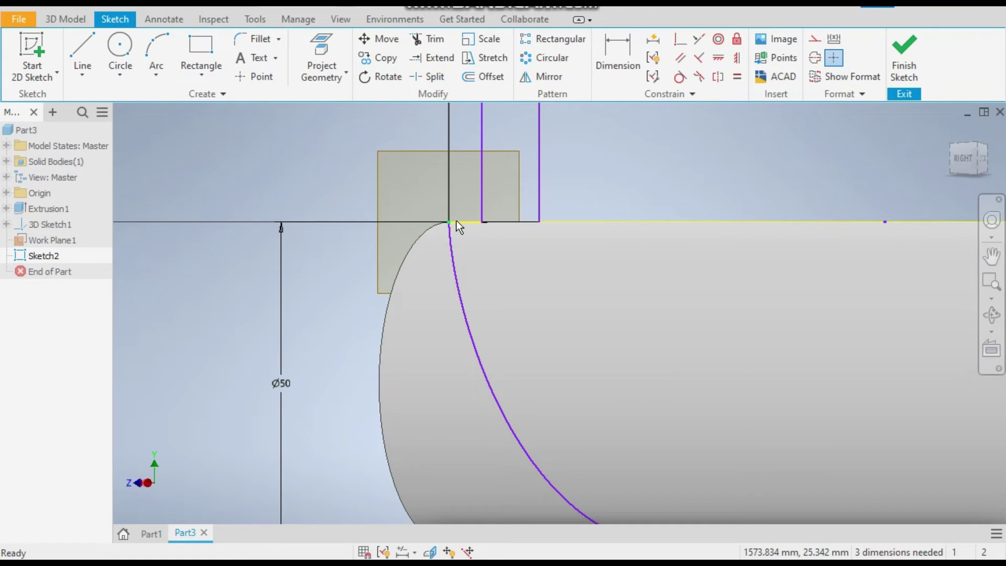
drag(480, 221, 449, 223)
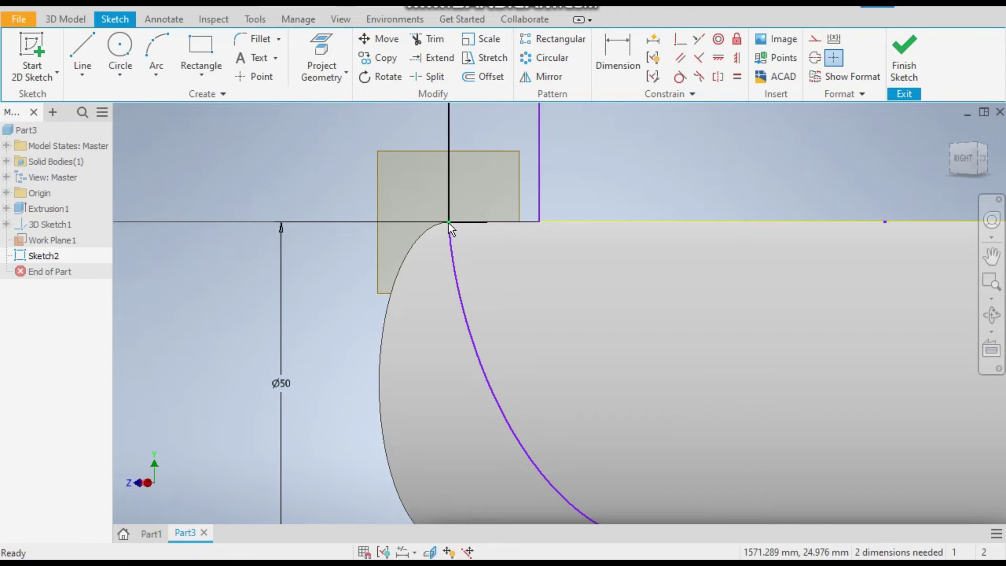
scroll(449, 174, up, 2)
scroll(454, 170, down, 3)
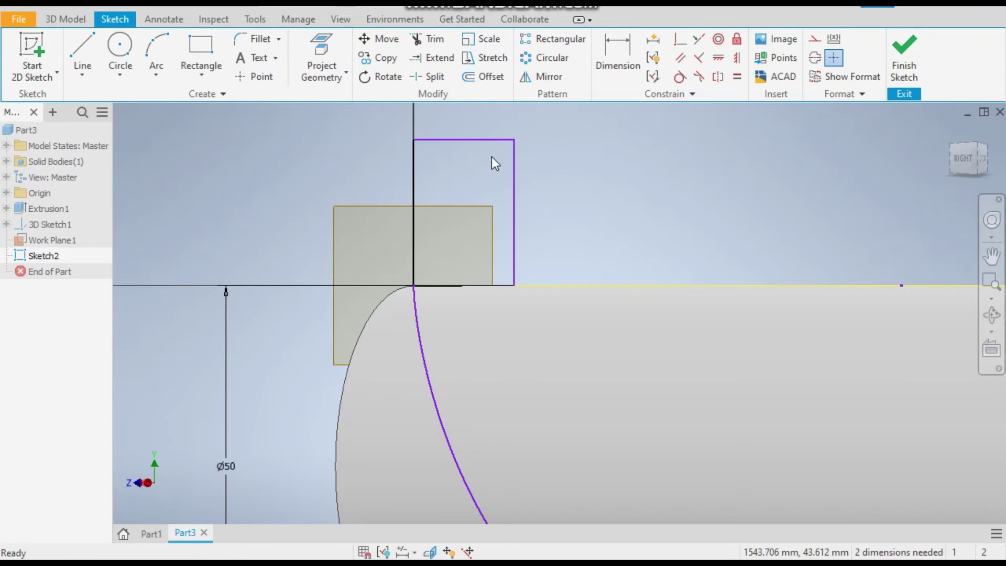
scroll(465, 197, up, 3)
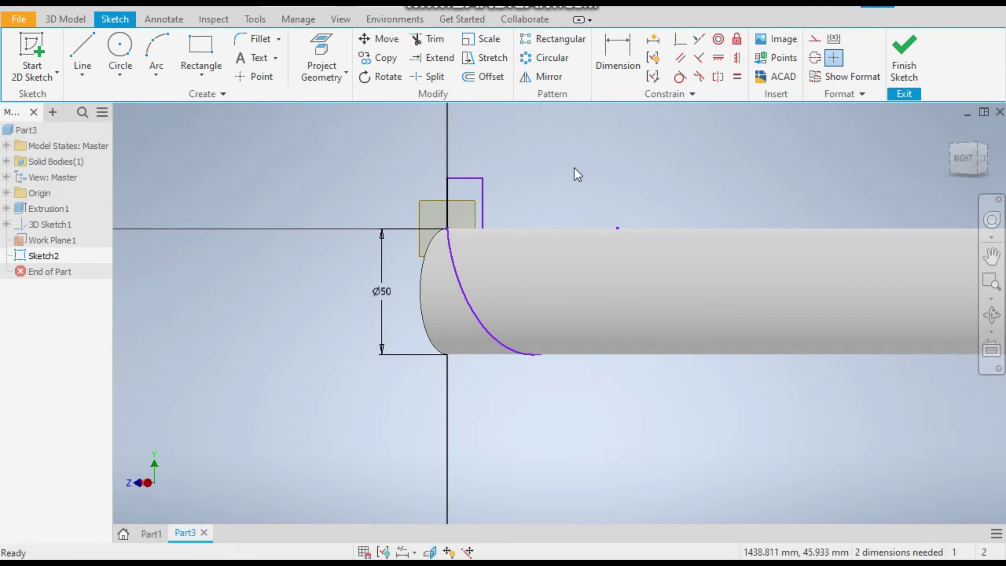
scroll(464, 232, down, 3)
- Dimension the rectangle 3 mm wide and 30 mm tall, then finish the profile sketch
click(618, 60)
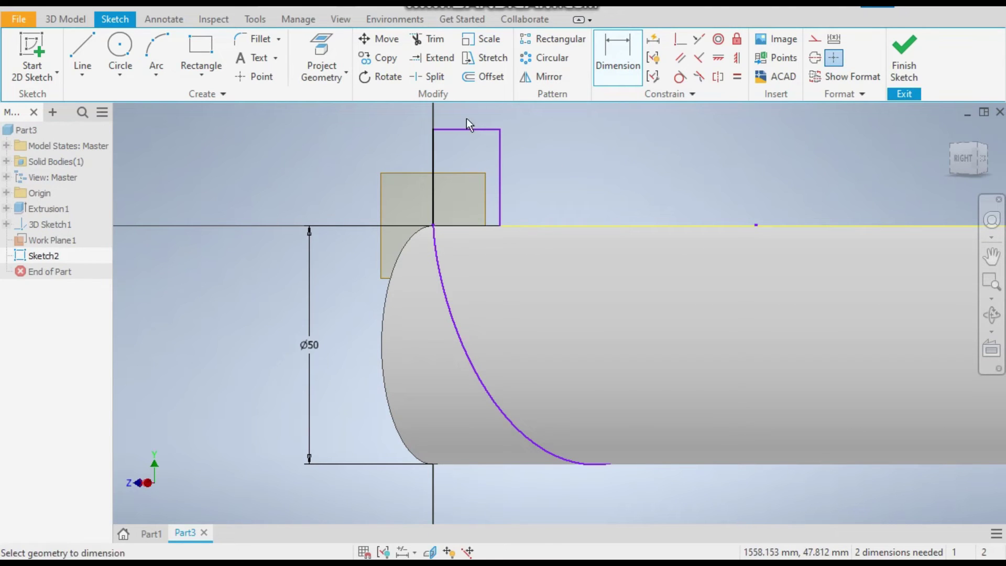
click(474, 129)
click(470, 139)
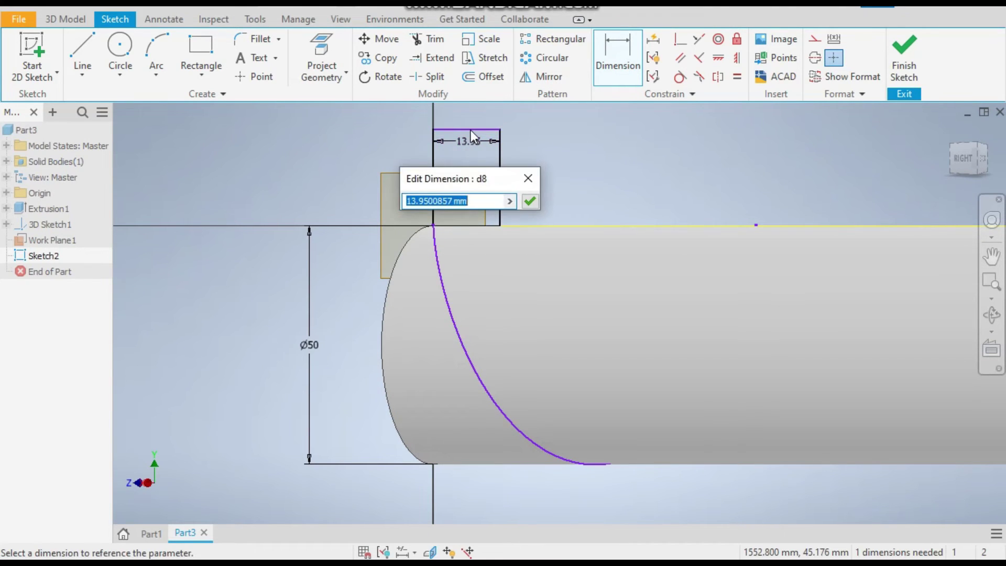
text(32)
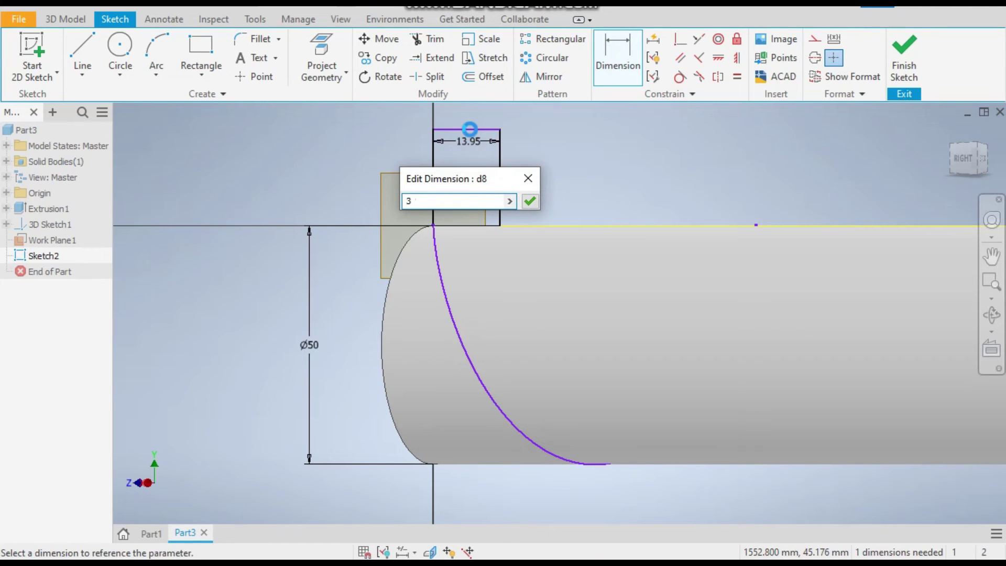
key(Return)
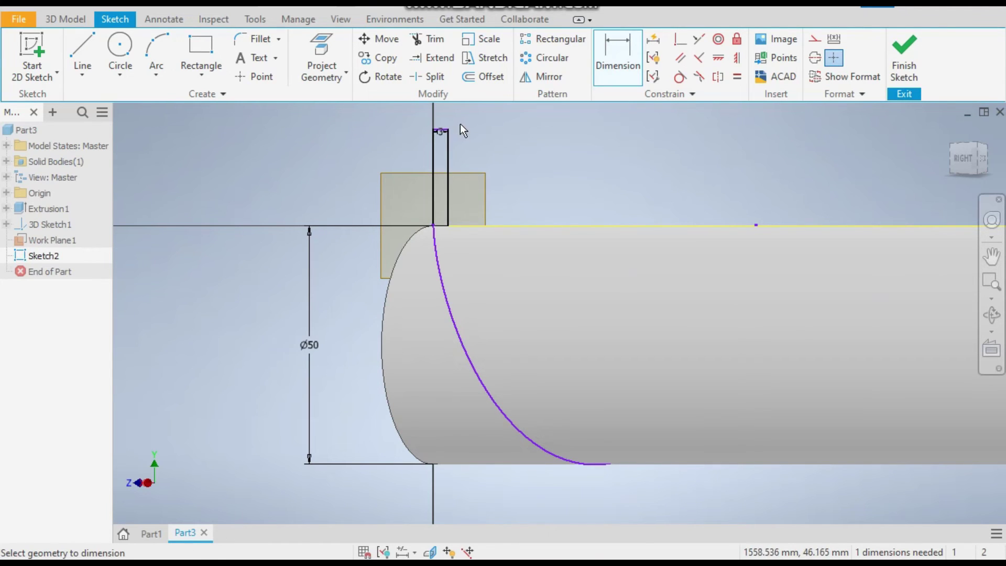
scroll(461, 125, up, 5)
click(416, 217)
click(483, 222)
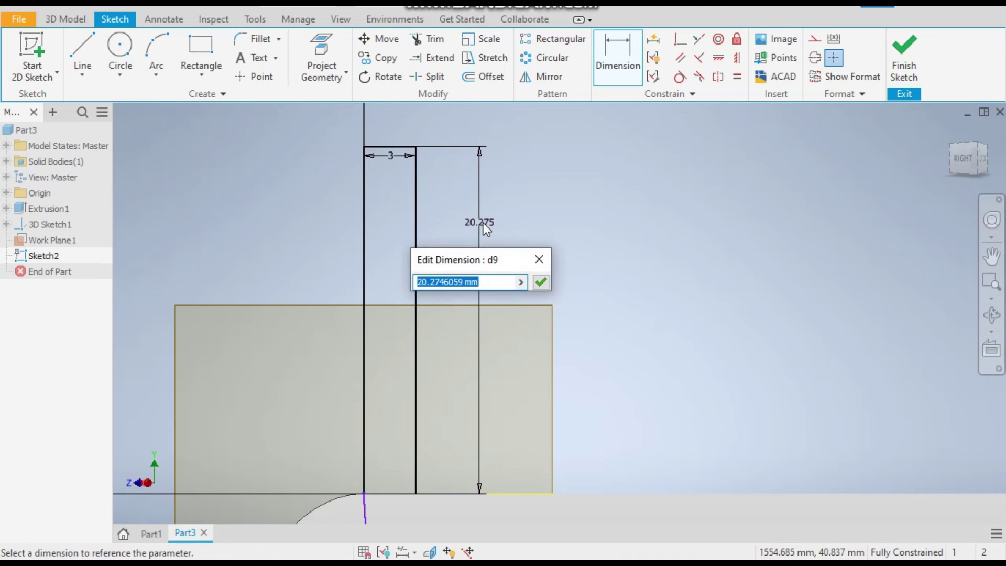
text(30)
key(Return)
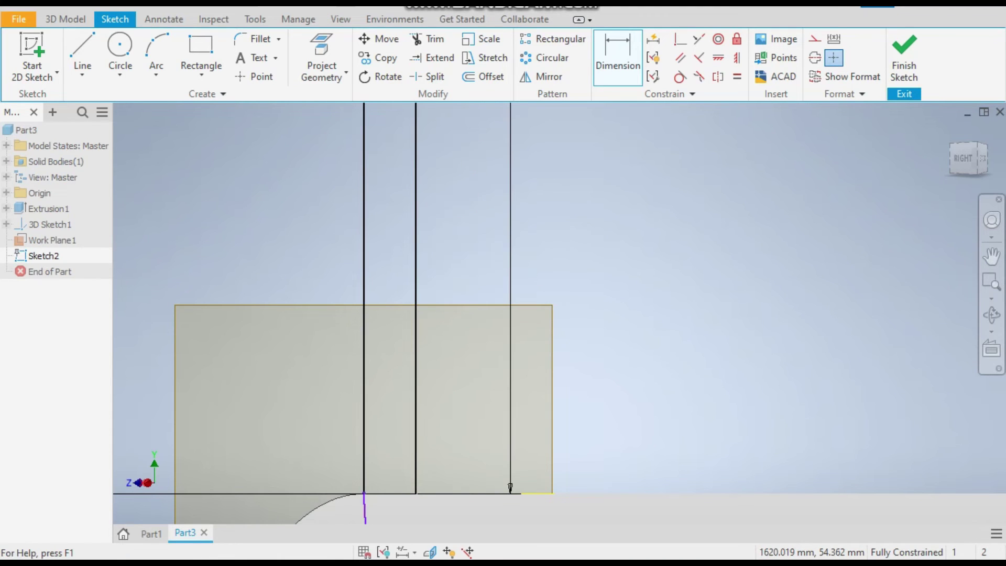
scroll(529, 240, down, 5)
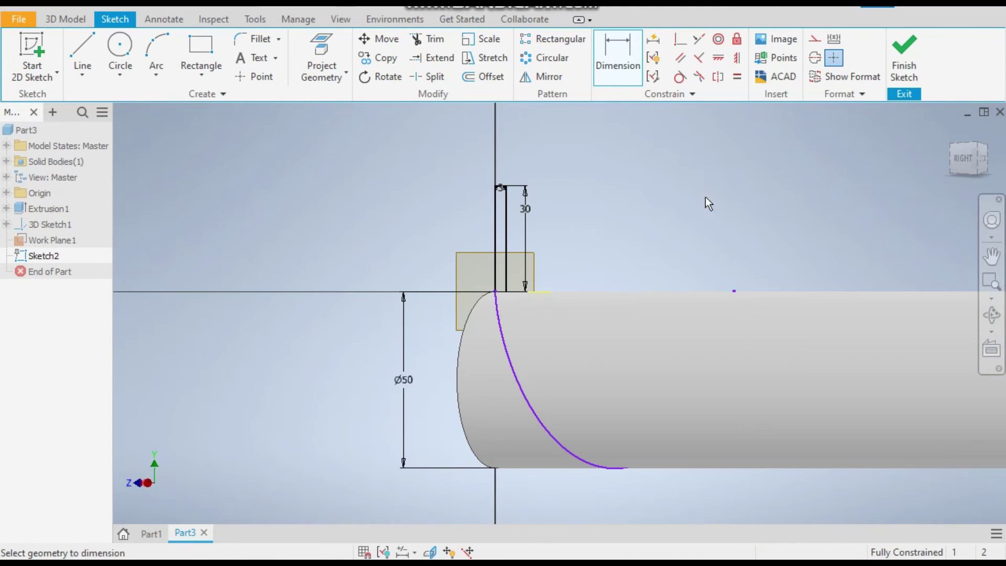
click(907, 52)
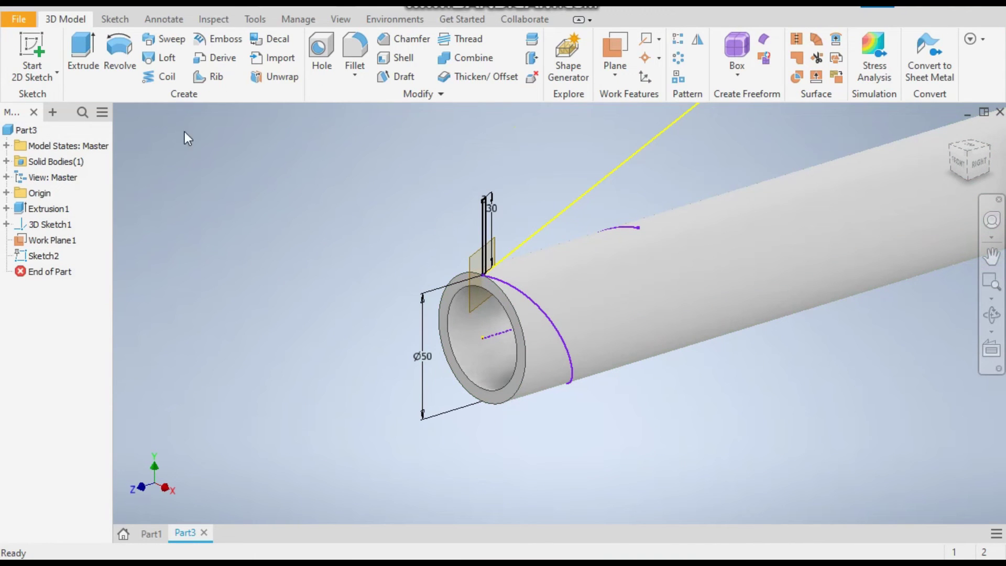
- Sweep the Sketch2 rectangle along the helix path to create Sweep1, a single-turn flight
click(169, 42)
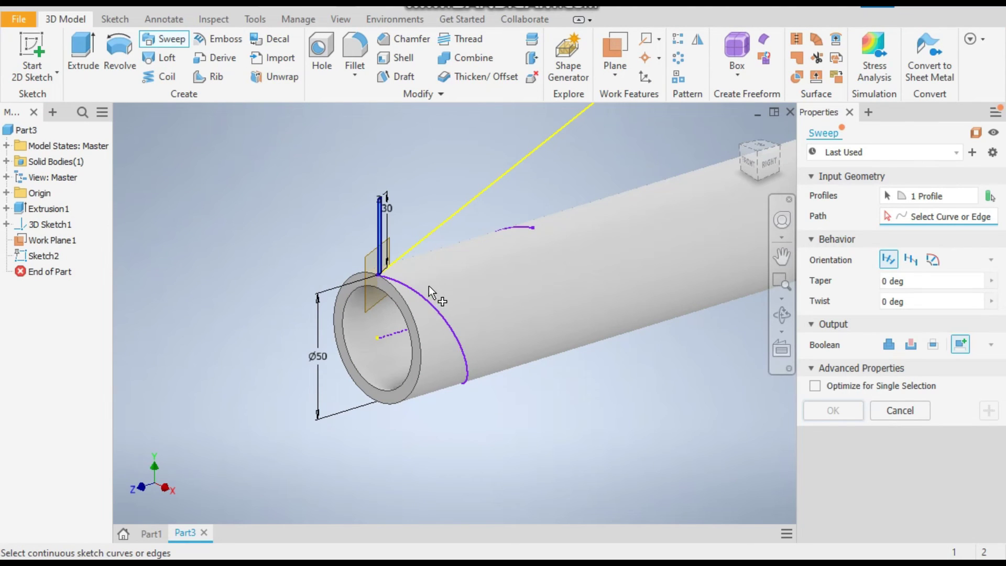
click(421, 296)
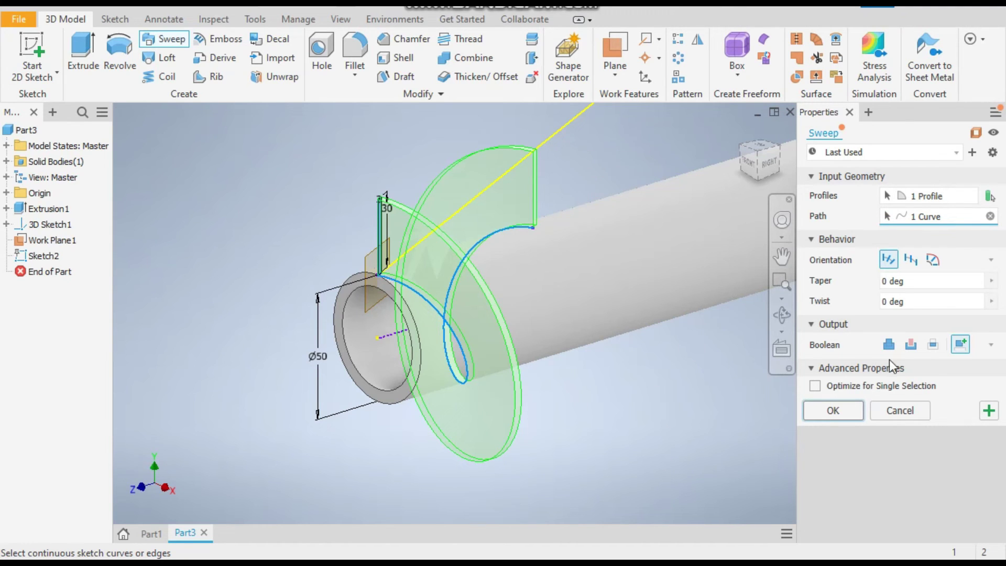
click(833, 410)
scroll(489, 200, down, 3)
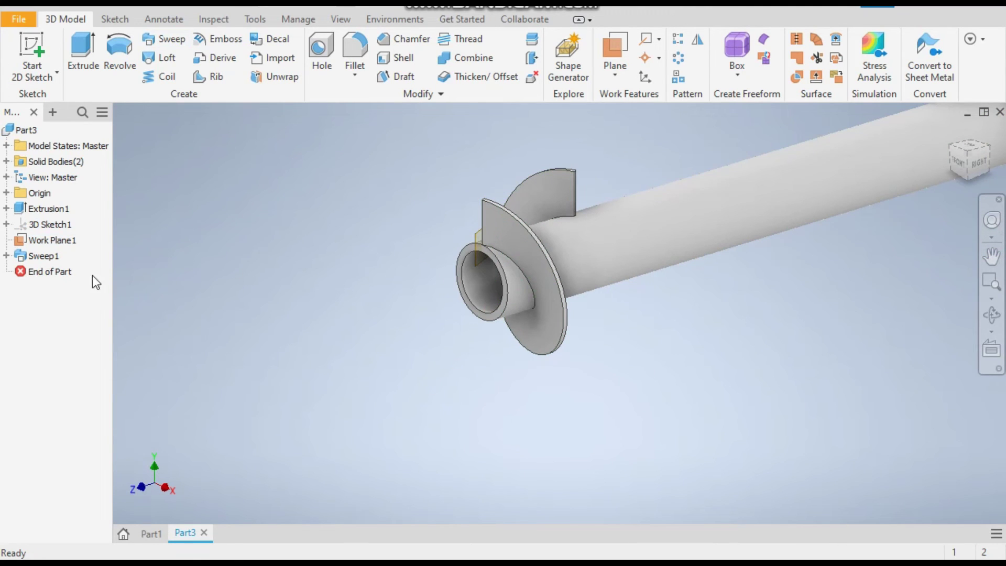
- Edit the helical curve in 3D Sketch1 to 10 revolutions and finish the sketch to rebuild the flight
double_click(42, 225)
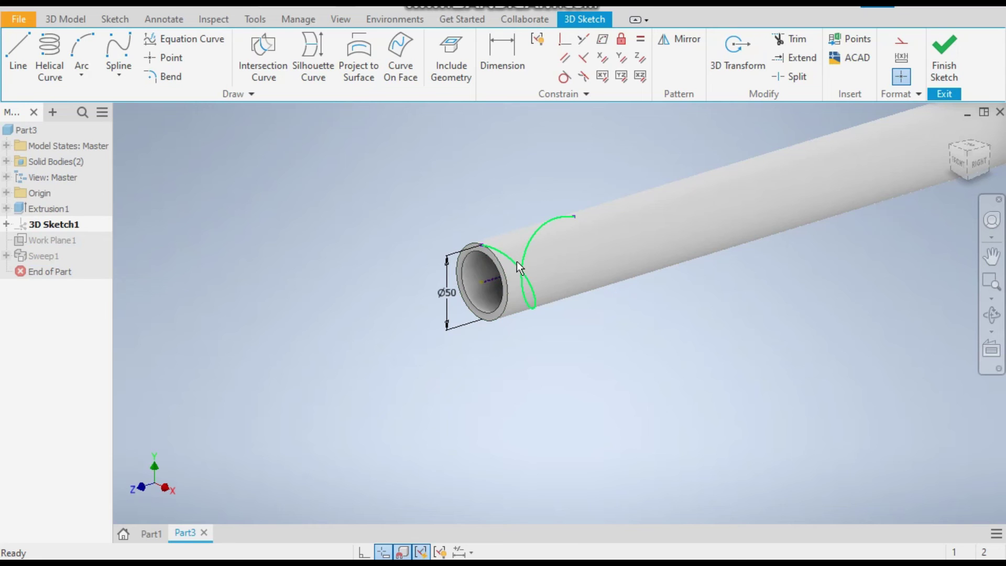
right_click(517, 262)
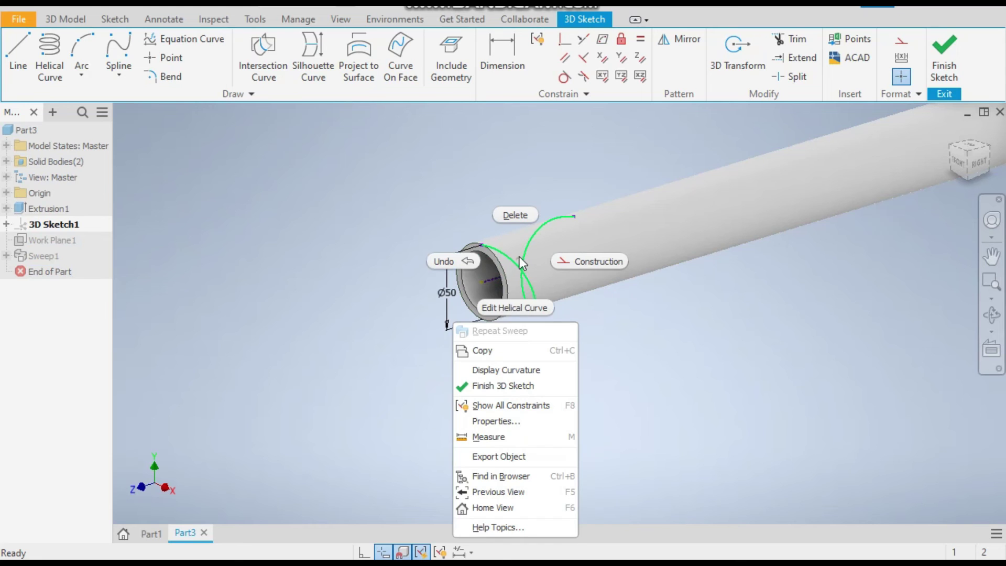
click(515, 309)
drag(157, 341, 92, 347)
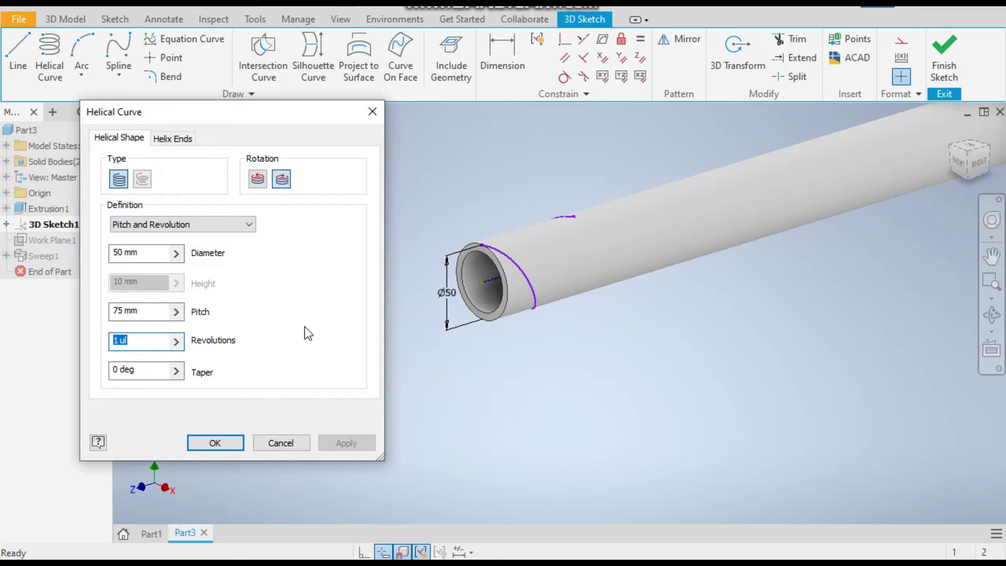
text(10)
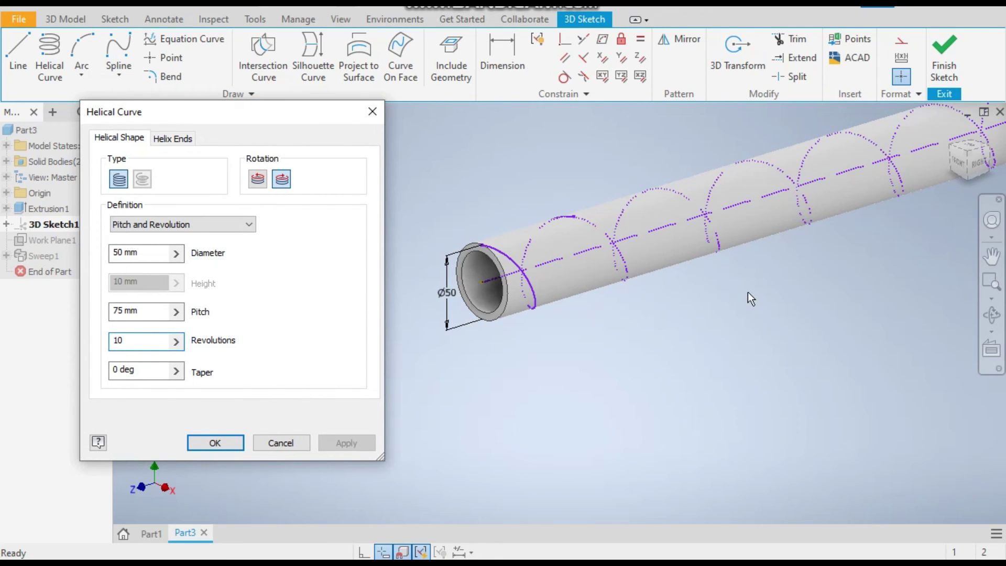
scroll(747, 291, up, 5)
scroll(925, 222, down, 3)
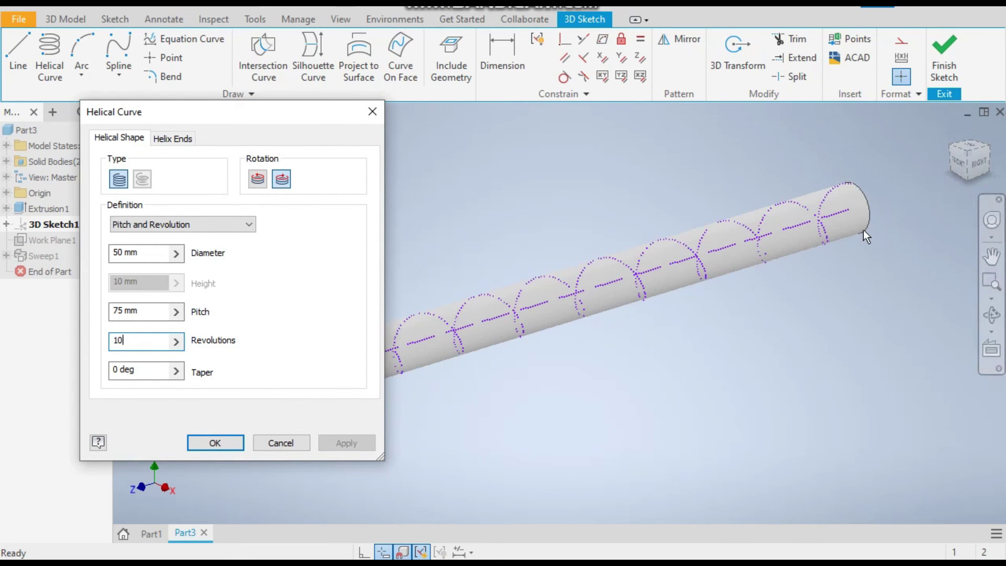
scroll(864, 231, up, 2)
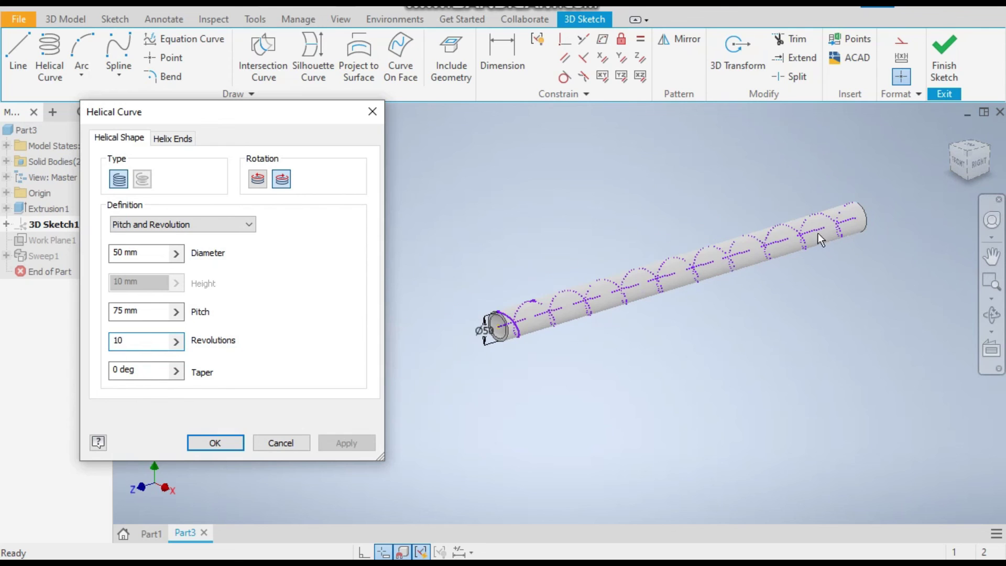
click(215, 443)
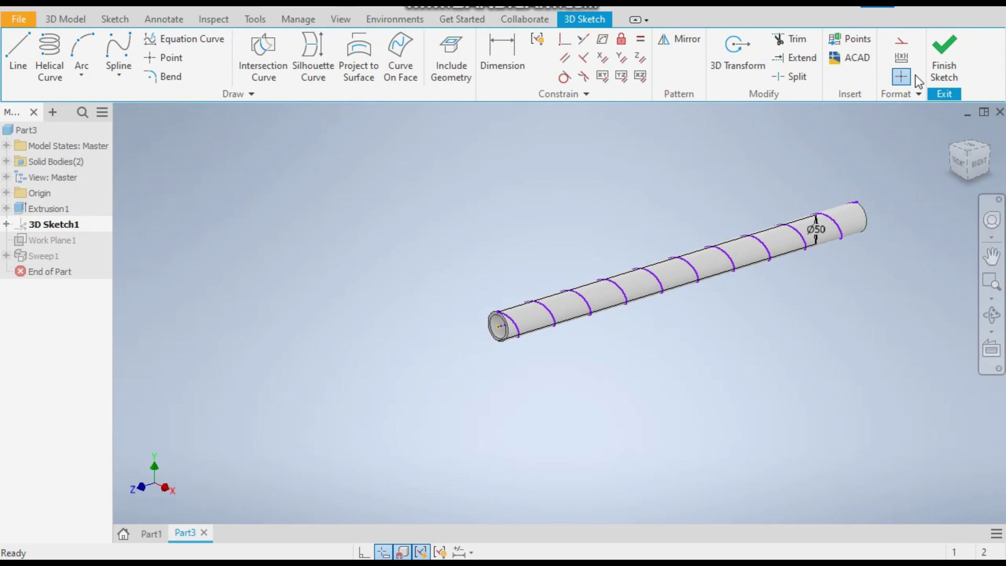
click(944, 66)
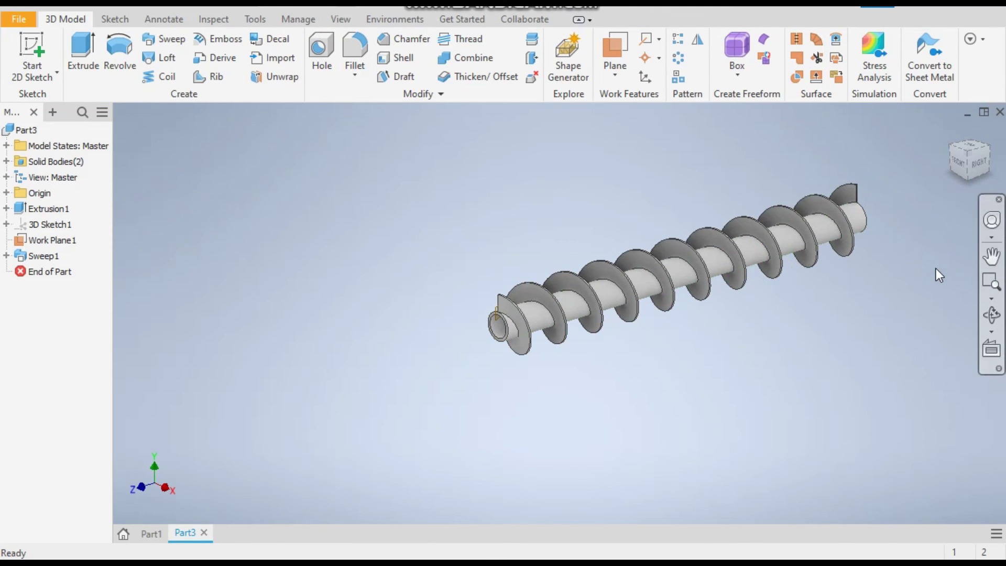
- Orbit the view and window-select the entire screw conveyor model
shift+middle_drag(935, 268, 852, 263)
scroll(852, 263, down, 3)
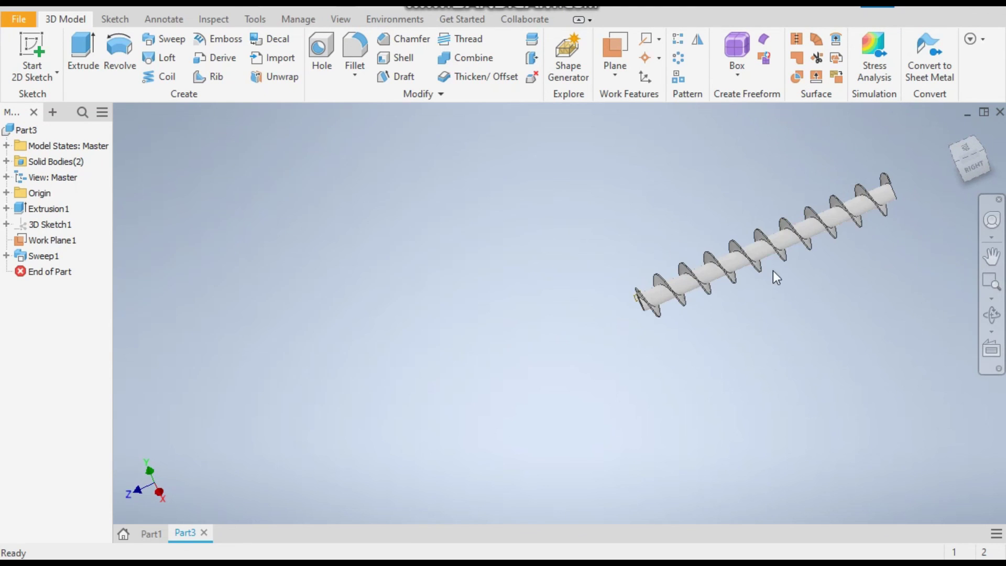
scroll(888, 205, up, 4)
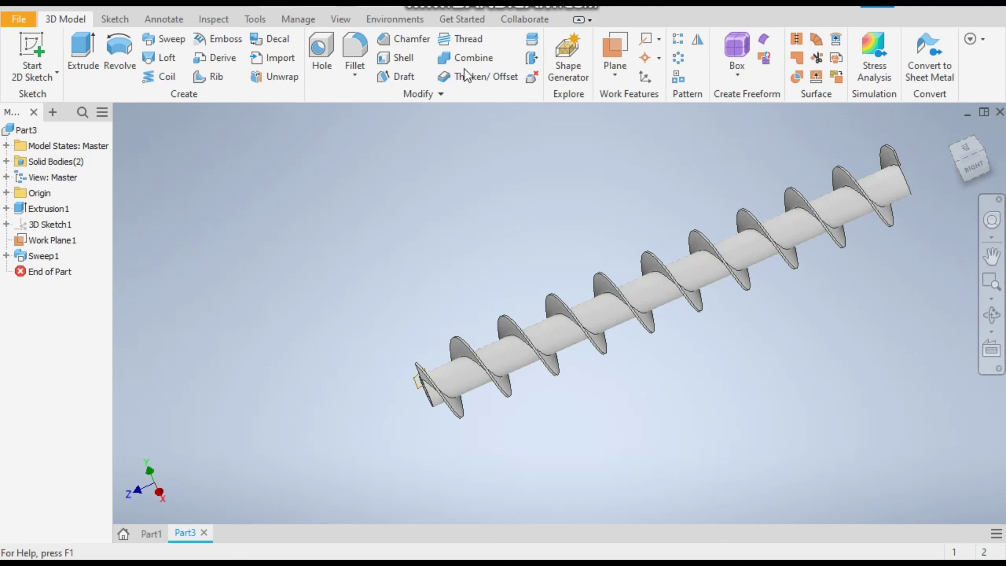
drag(929, 121, 315, 505)
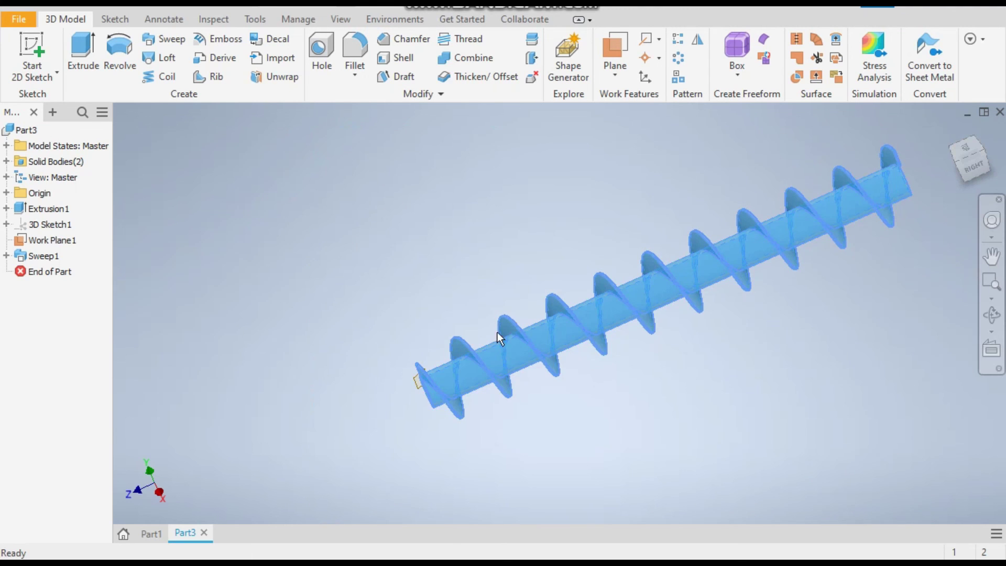
- Apply the Yellow appearance to the selected model from the Appearance list
click(406, 7)
scroll(433, 229, down, 15)
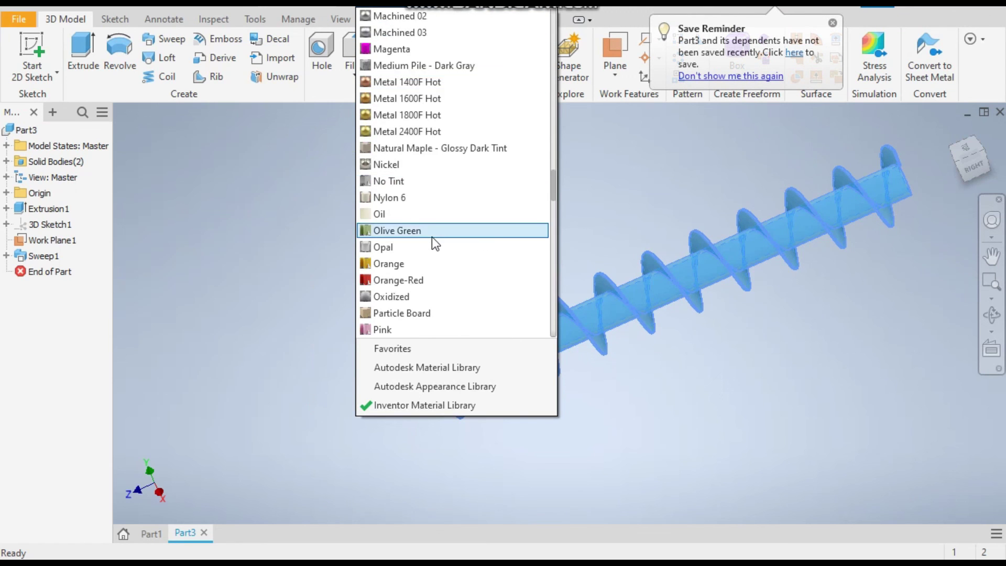
scroll(432, 237, down, 20)
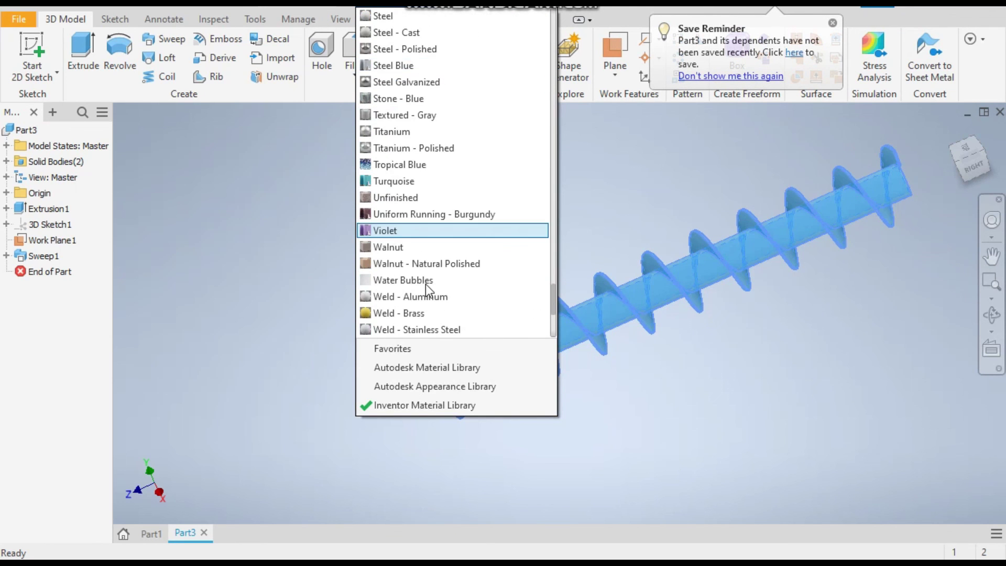
scroll(426, 284, down, 5)
click(399, 330)
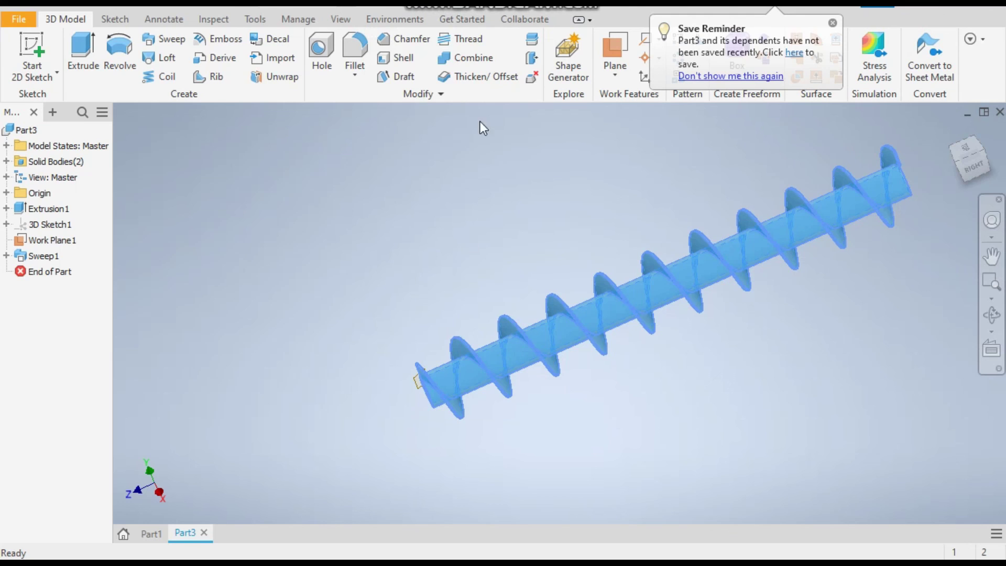
click(406, 7)
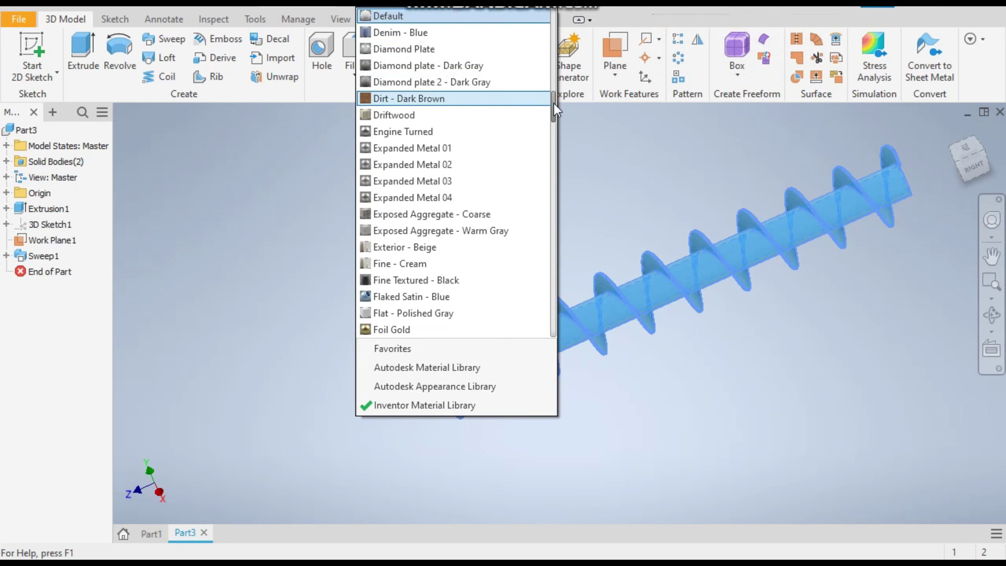
drag(554, 103, 551, 320)
click(408, 263)
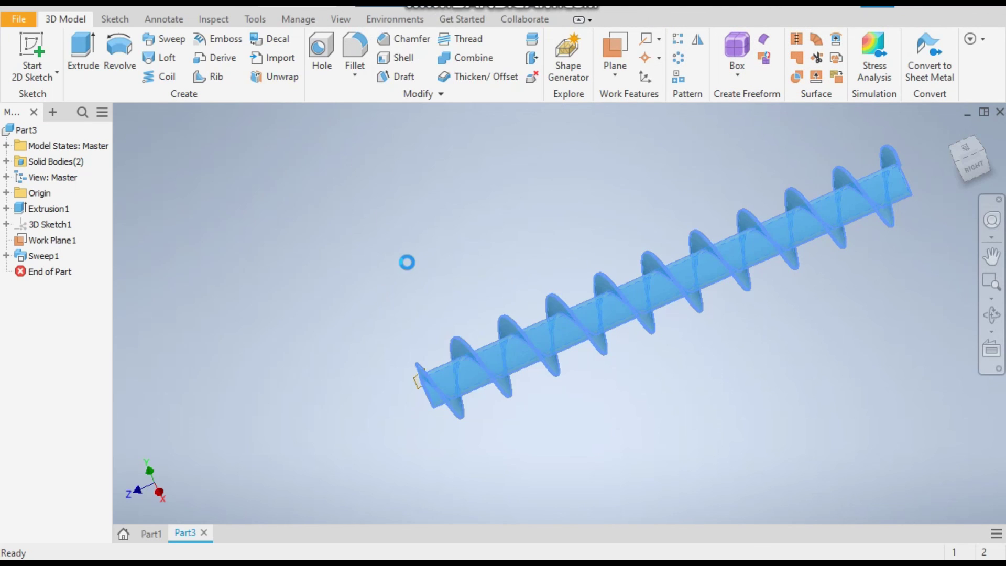
scroll(694, 285, down, 3)
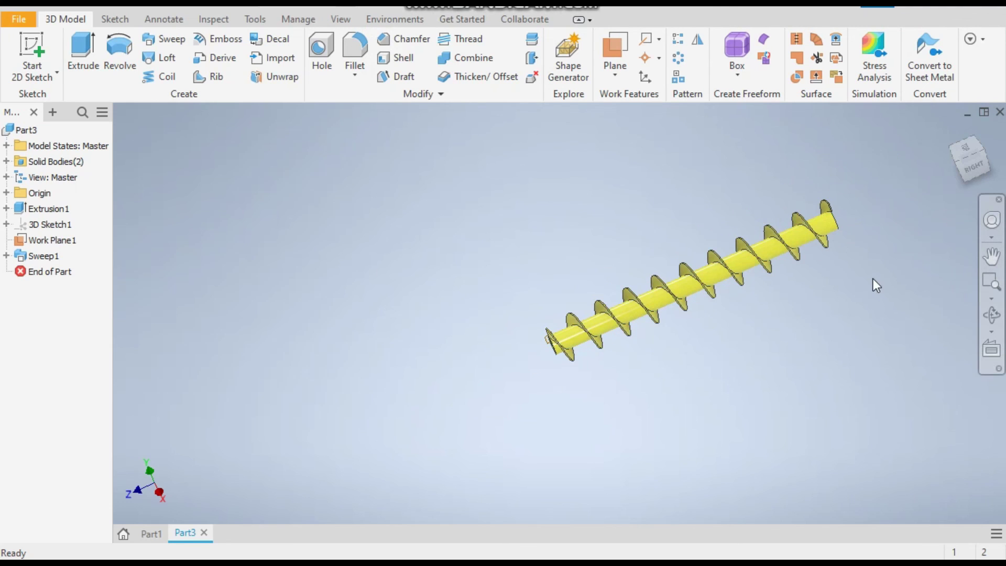
shift+middle_drag(857, 285, 876, 285)
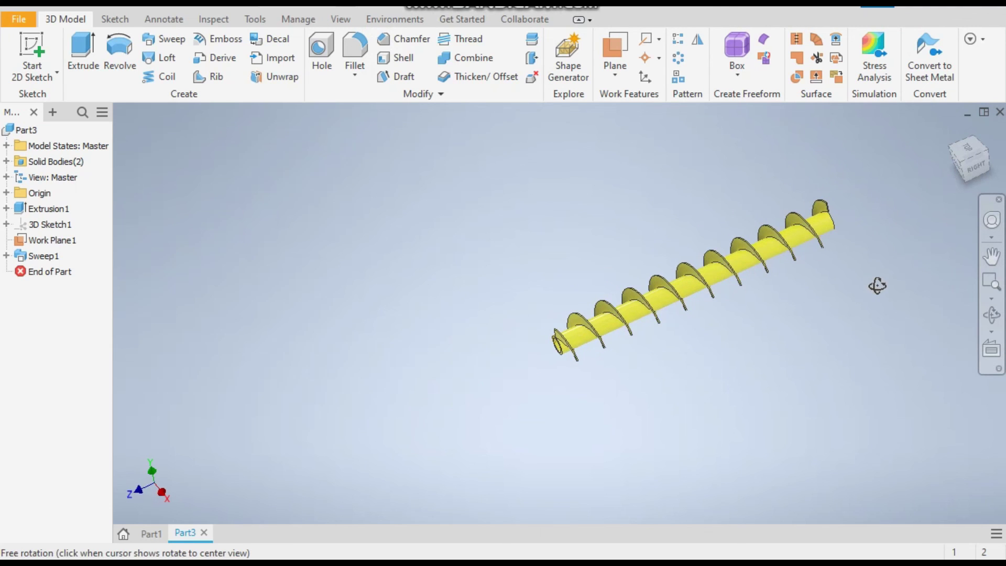
scroll(805, 260, down, 3)
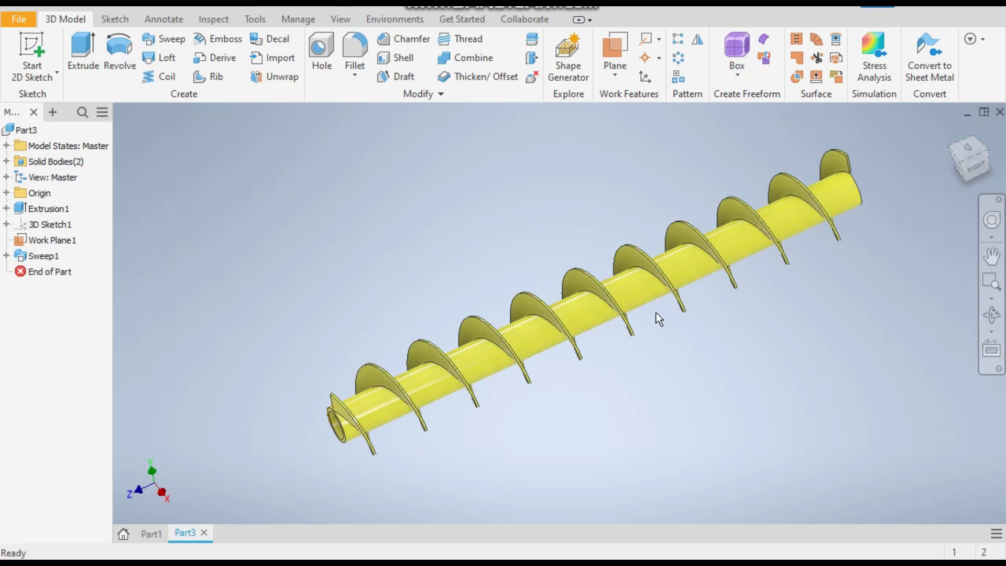